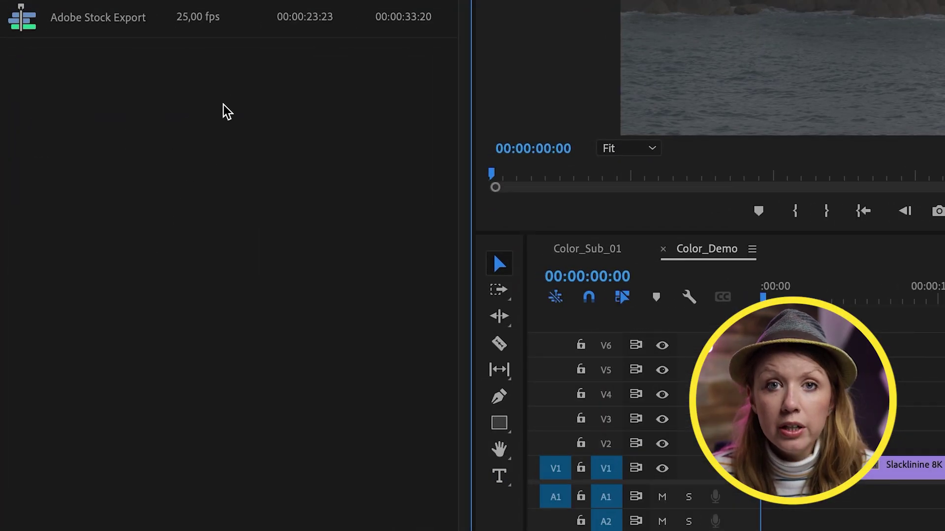
# Step: Create a 6016×3200 Adjustment Layer and place it on V2 spanning all four Slacklinine clips
pyautogui.rightClick(224, 111)
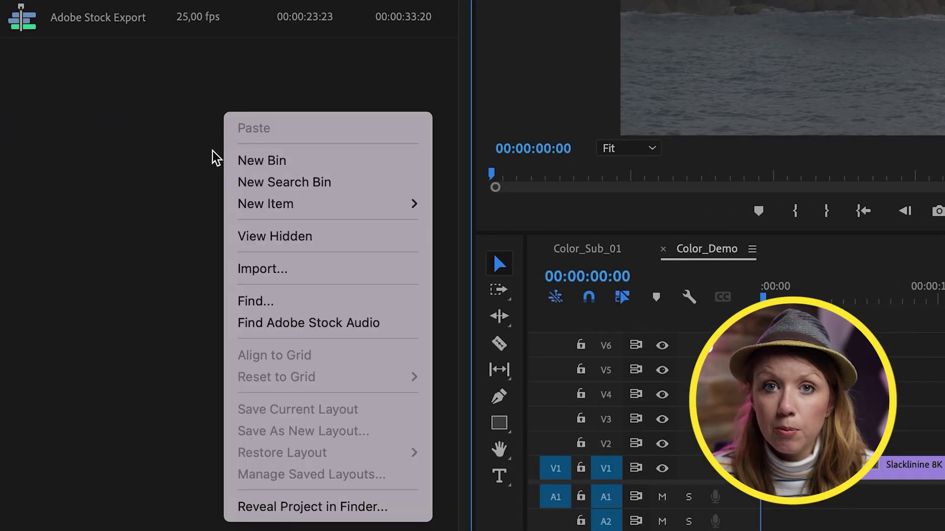
pyautogui.moveTo(281, 213)
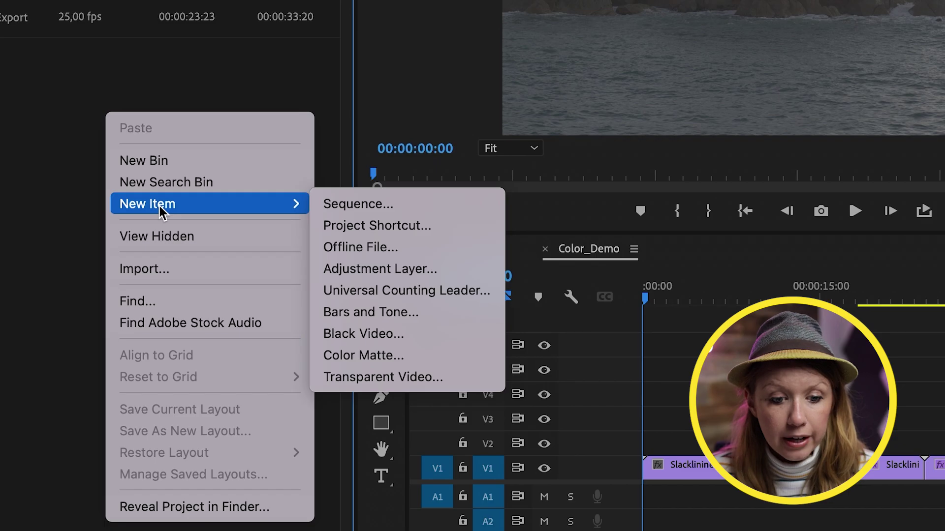
pyautogui.click(379, 269)
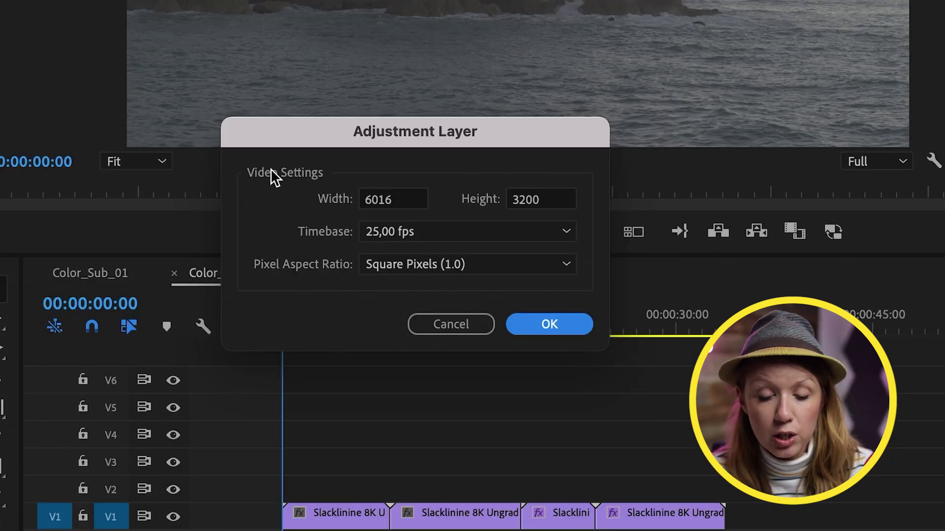
pyautogui.click(549, 324)
pyautogui.moveTo(95, 63); pyautogui.dragTo(216, 314)
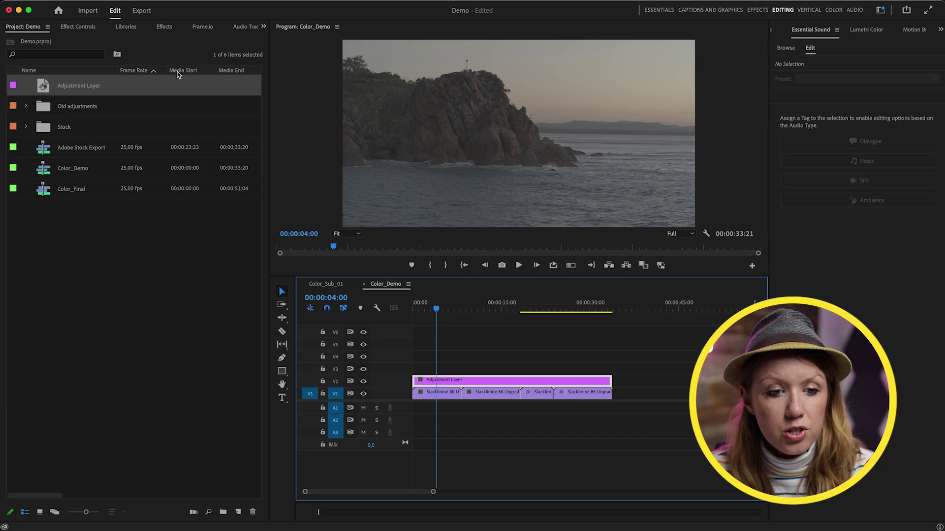
# Step: Apply the Crop effect to the V2 Adjustment Layer
pyautogui.click(163, 27)
pyautogui.click(54, 42)
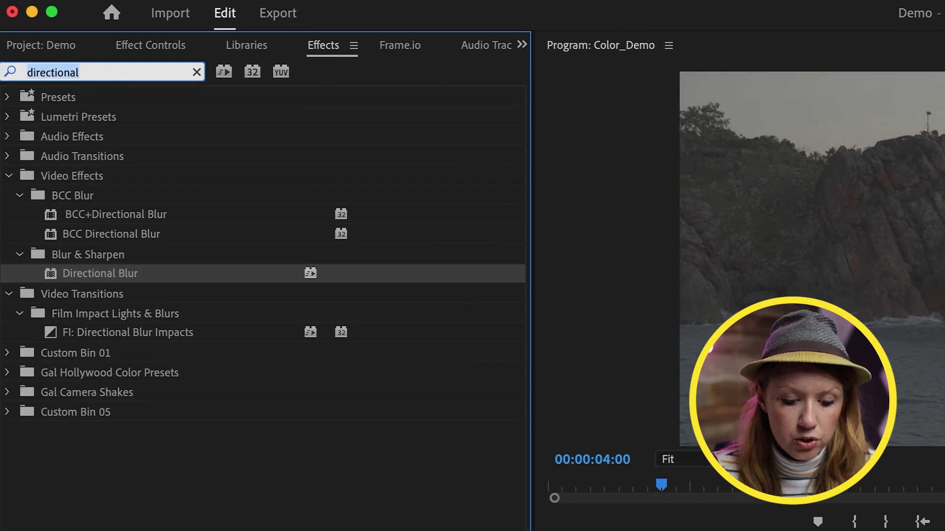
pyautogui.write('crop')
pyautogui.moveTo(66, 219); pyautogui.dragTo(447, 386)
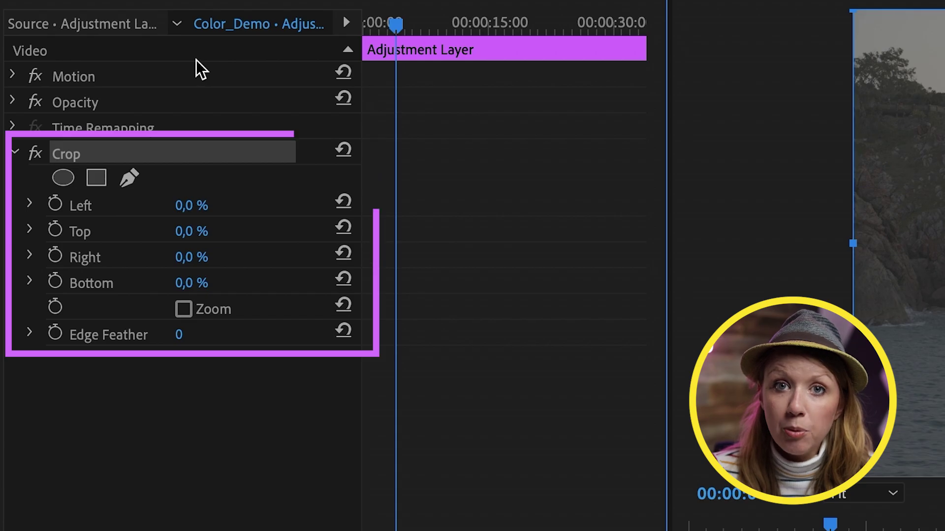
# Step: Set the Crop Top and Bottom values to 15%
pyautogui.click(240, 233)
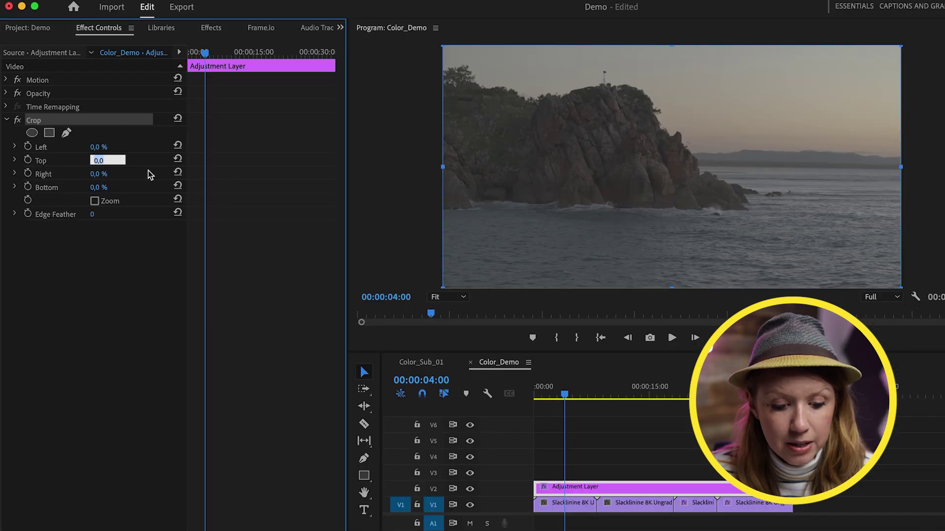
pyautogui.press('Return')
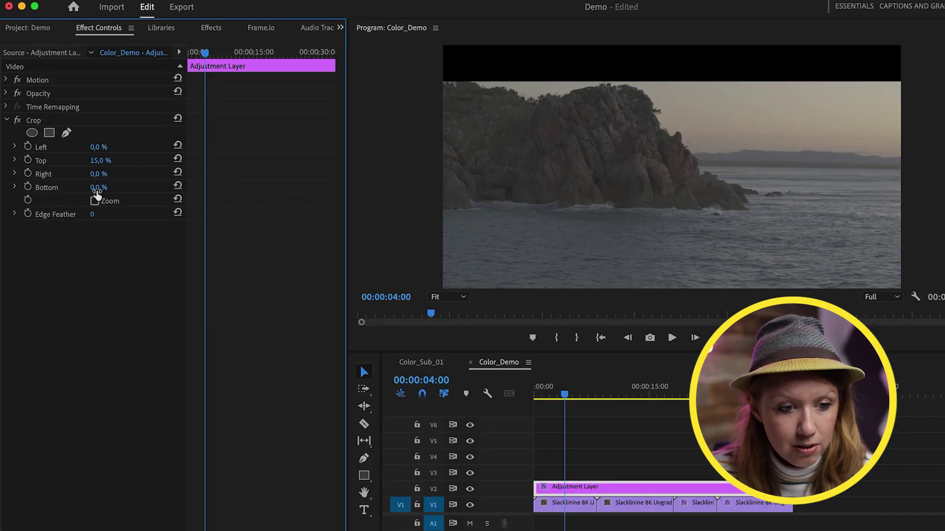
pyautogui.write('15')
pyautogui.press('Return')
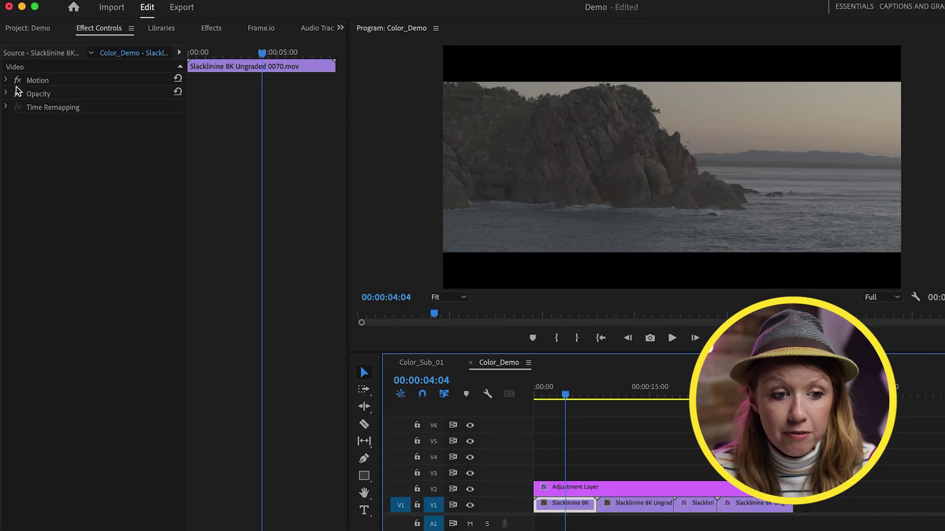
# Step: Raise the first clip's Motion Position Y to lower the picture, then check framing around 16 and 29 seconds
pyautogui.click(5, 82)
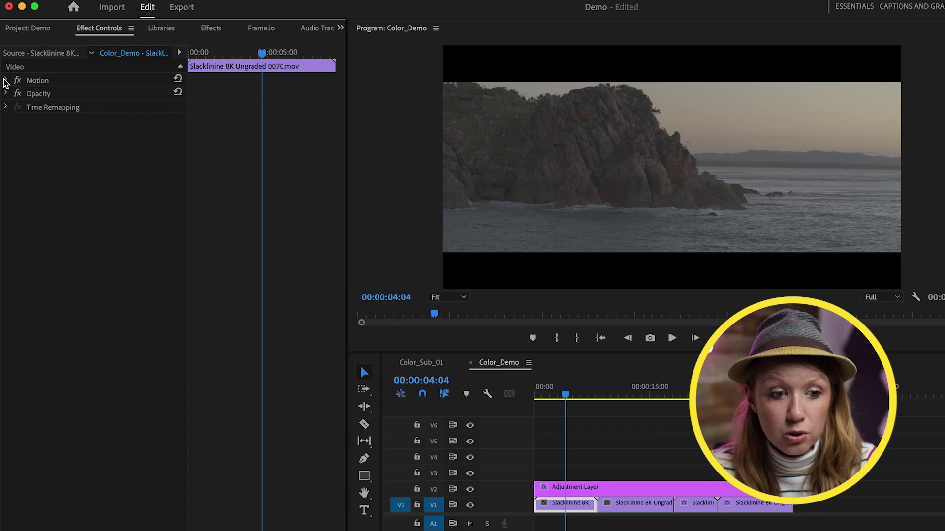
pyautogui.click(6, 81)
pyautogui.moveTo(133, 98); pyautogui.dragTo(245, 97)
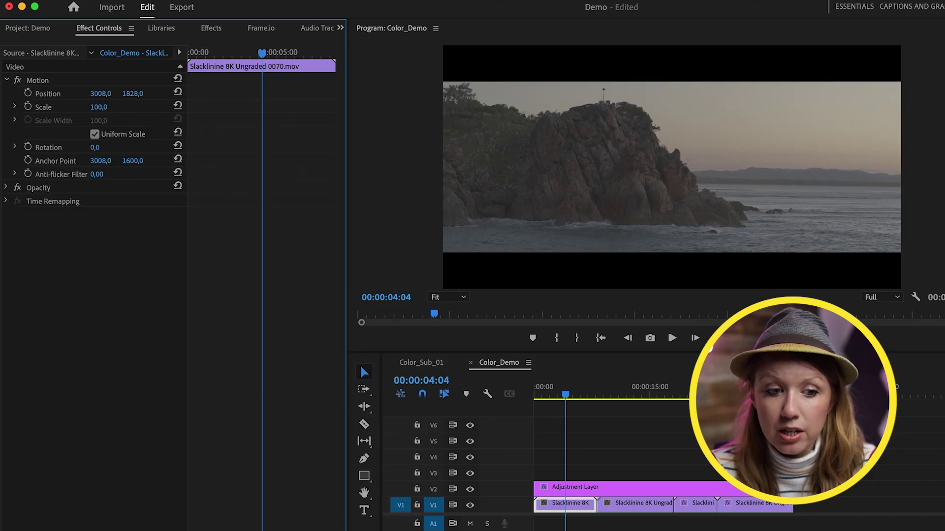
pyautogui.moveTo(566, 394); pyautogui.dragTo(660, 407)
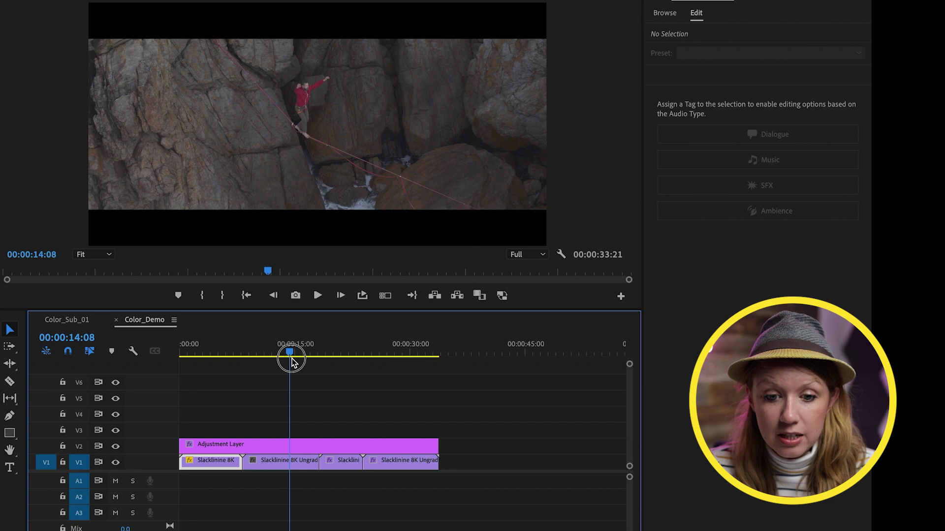
pyautogui.moveTo(306, 364); pyautogui.dragTo(404, 381)
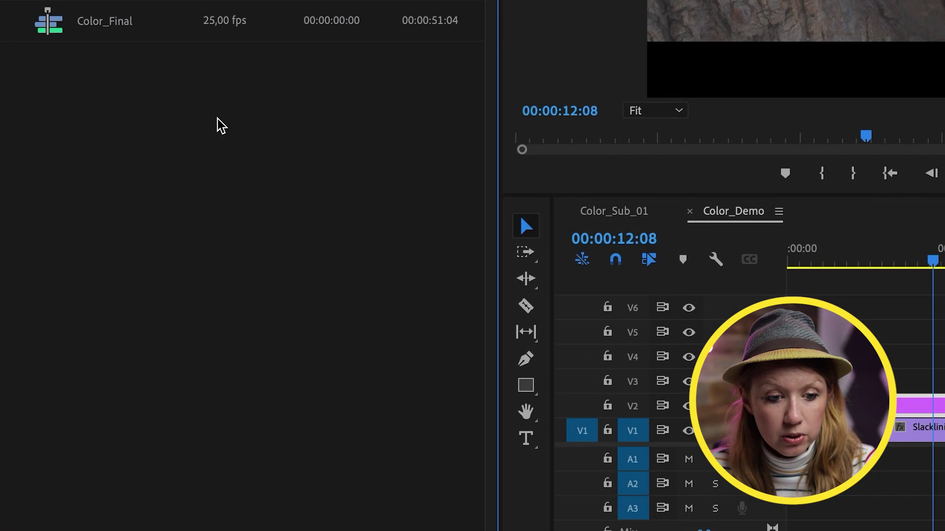
pyautogui.rightClick(128, 240)
# Step: Place the second Adjustment Layer on V3 and extend it across all four clips
pyautogui.moveTo(150, 289)
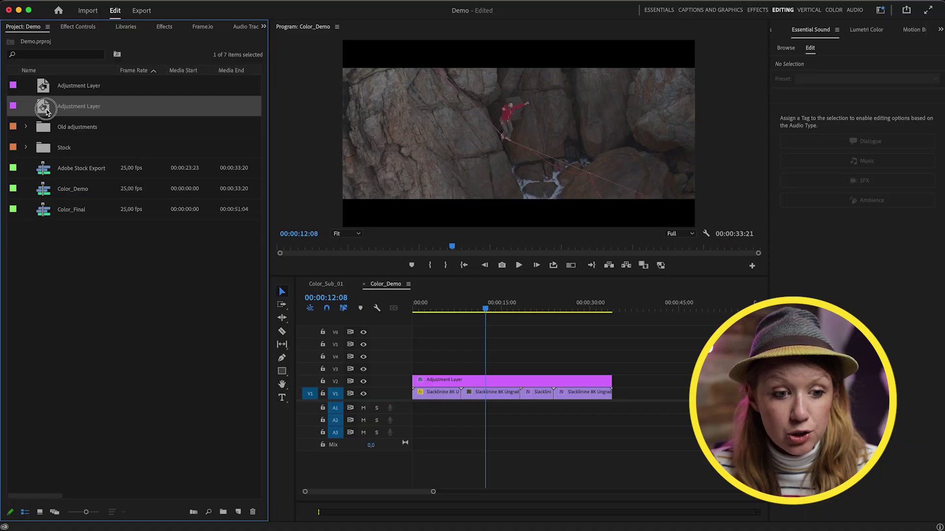
pyautogui.moveTo(44, 108); pyautogui.dragTo(456, 327)
pyautogui.moveTo(409, 367); pyautogui.dragTo(611, 367)
pyautogui.click(514, 382)
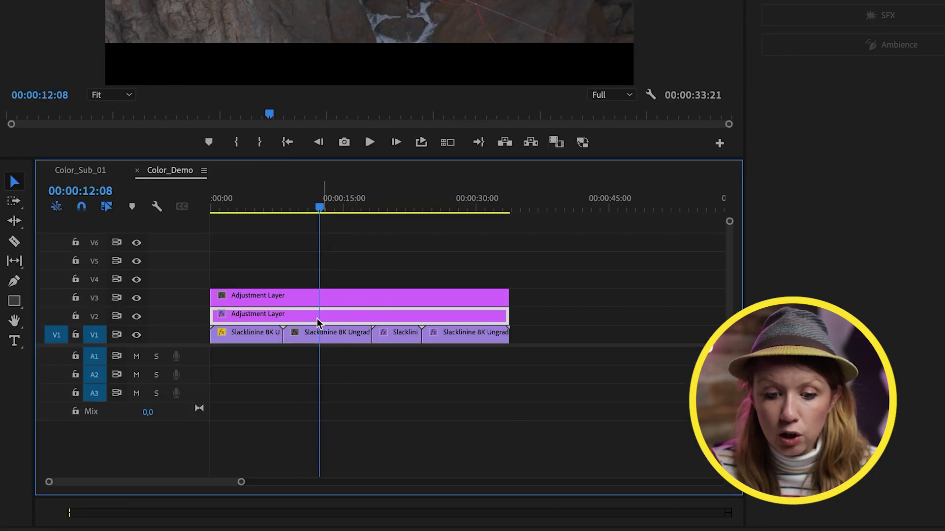
pyautogui.moveTo(318, 323); pyautogui.dragTo(297, 317)
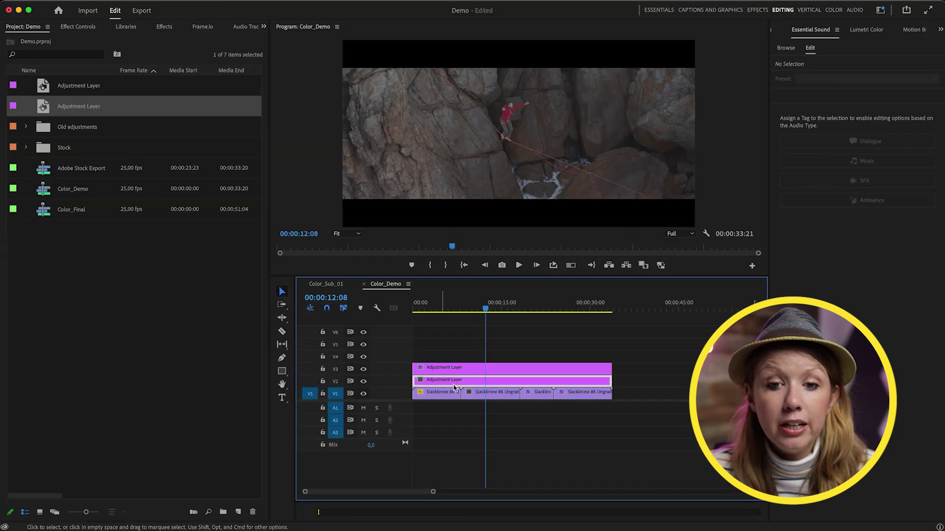
# Step: Apply FilmConvert Nitrate to the V2 Adjustment Layer
pyautogui.click(161, 29)
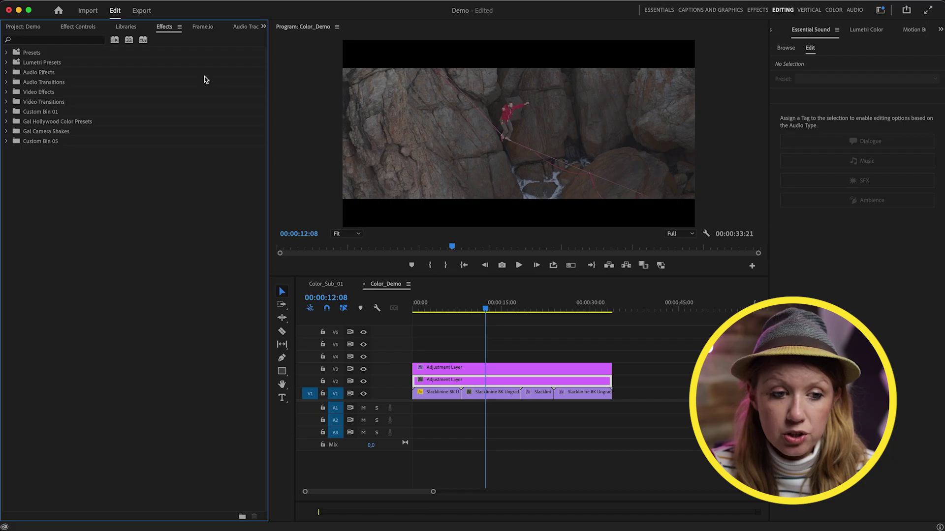
pyautogui.click(35, 40)
pyautogui.write('filmconv')
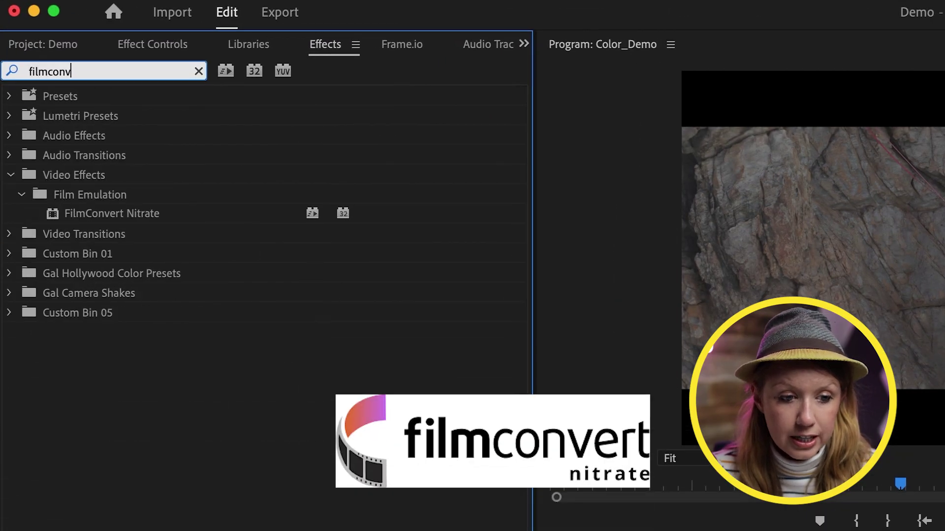
pyautogui.moveTo(87, 217); pyautogui.dragTo(471, 380)
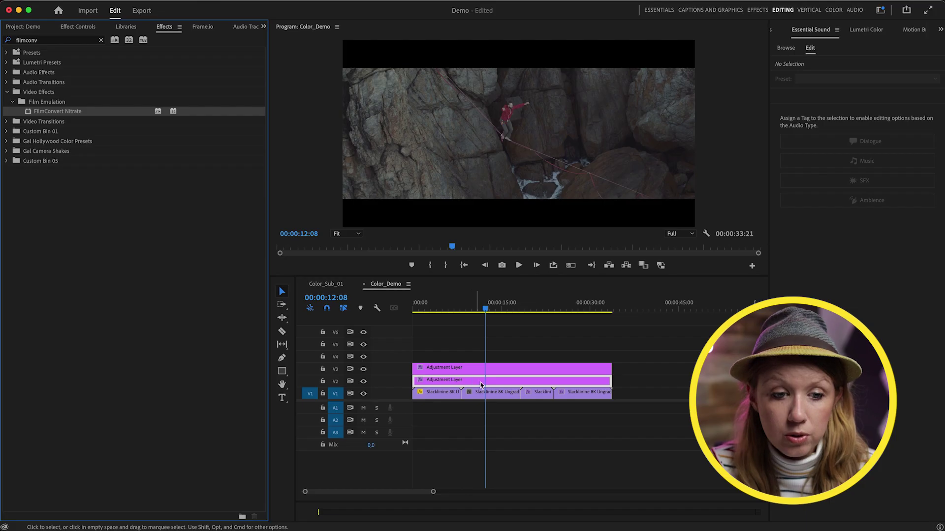
pyautogui.click(73, 27)
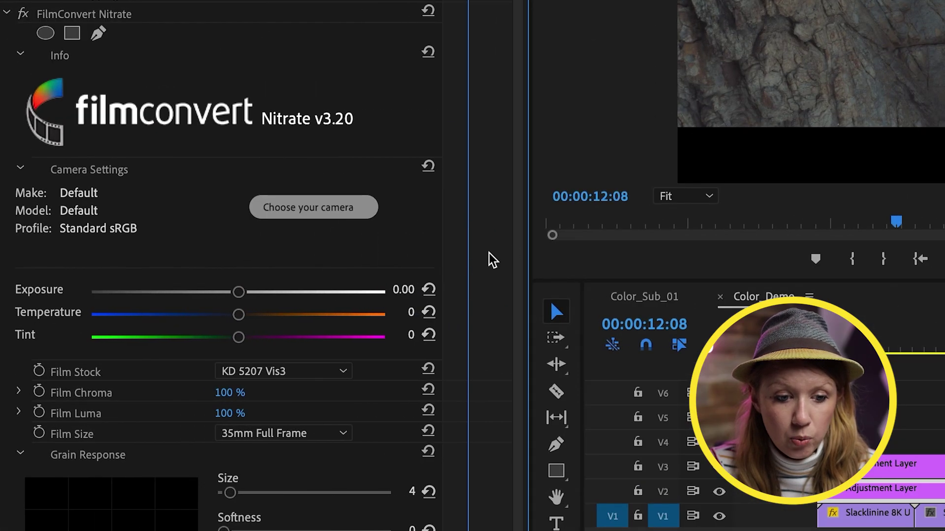
# Step: Set FilmConvert's camera to DJI Inspire with the Log profile
pyautogui.click(328, 215)
pyautogui.click(350, 127)
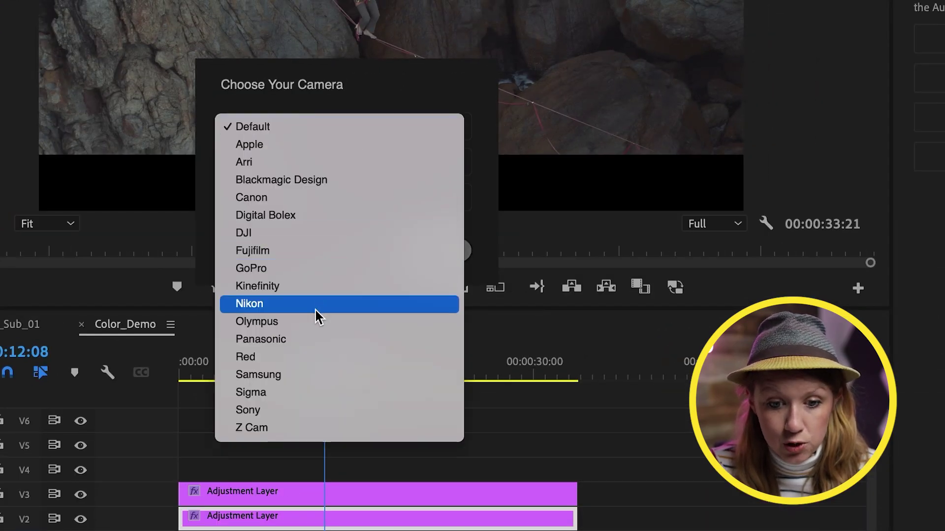
pyautogui.click(291, 234)
pyautogui.click(265, 161)
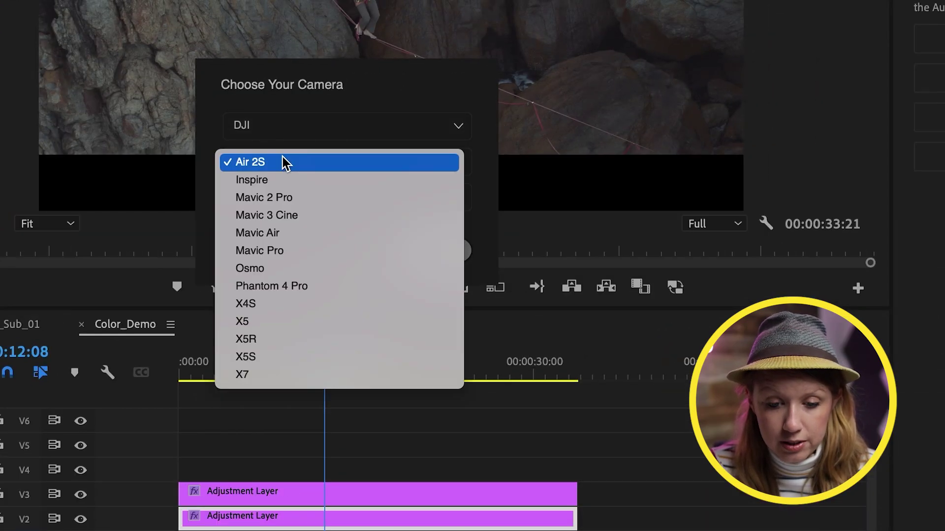
pyautogui.click(255, 178)
pyautogui.click(381, 197)
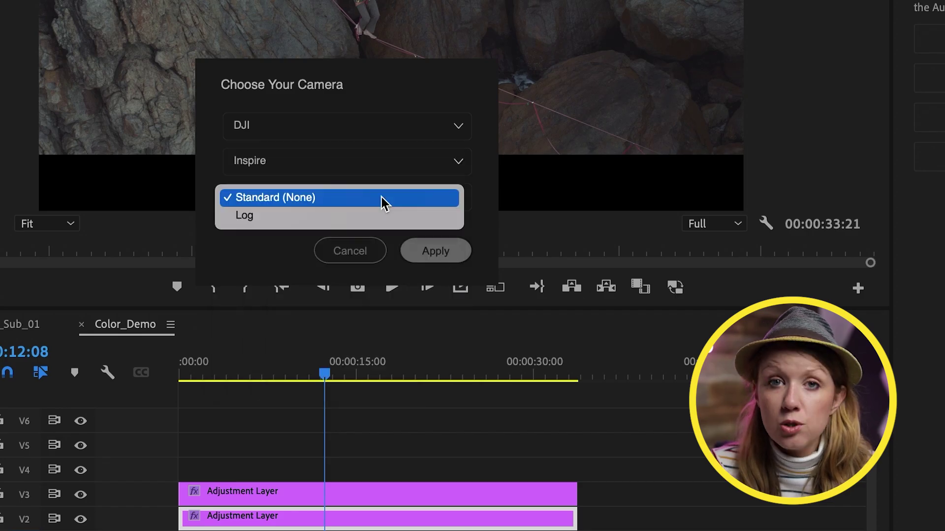
pyautogui.click(323, 219)
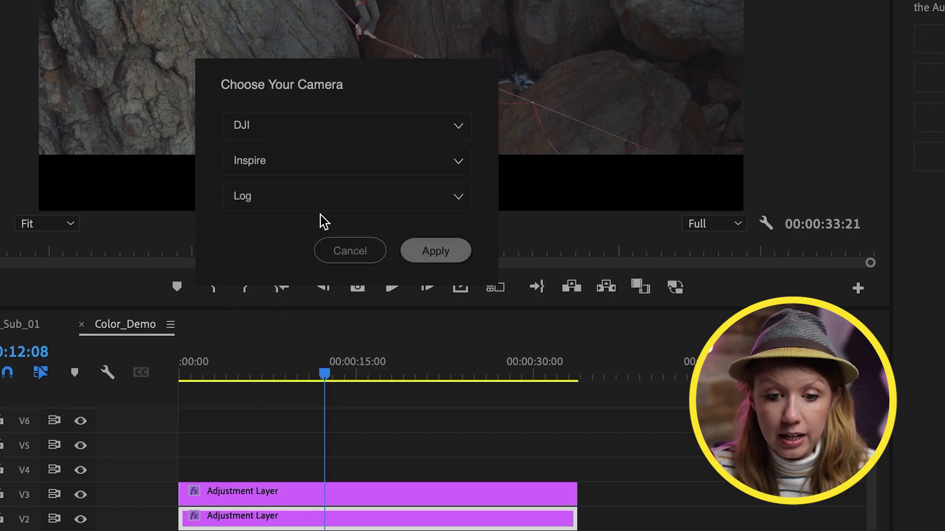
pyautogui.click(436, 251)
# Step: In FilmConvert, raise exposure to 0.31, choose FJ 8543 VD, deepen the black point, tint highlights pink
pyautogui.scroll(-10, 87, 342)
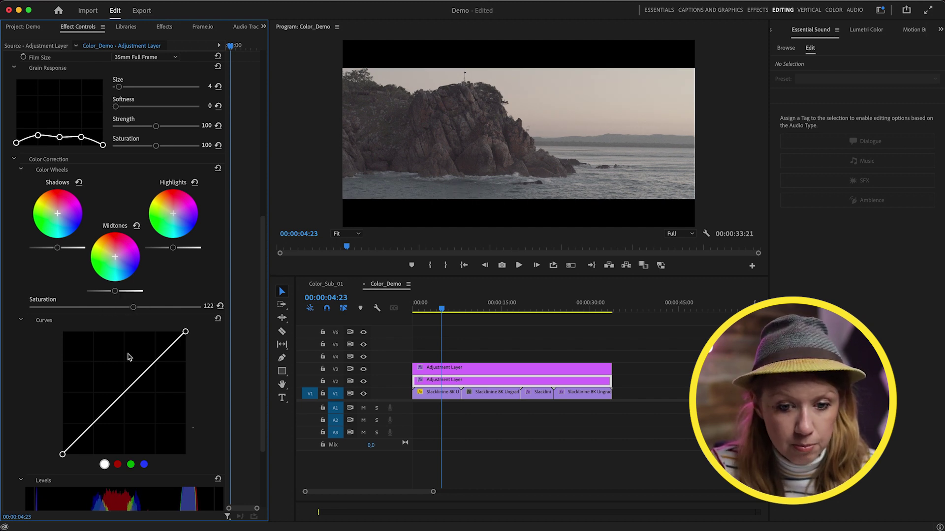
pyautogui.scroll(6, 65, 455)
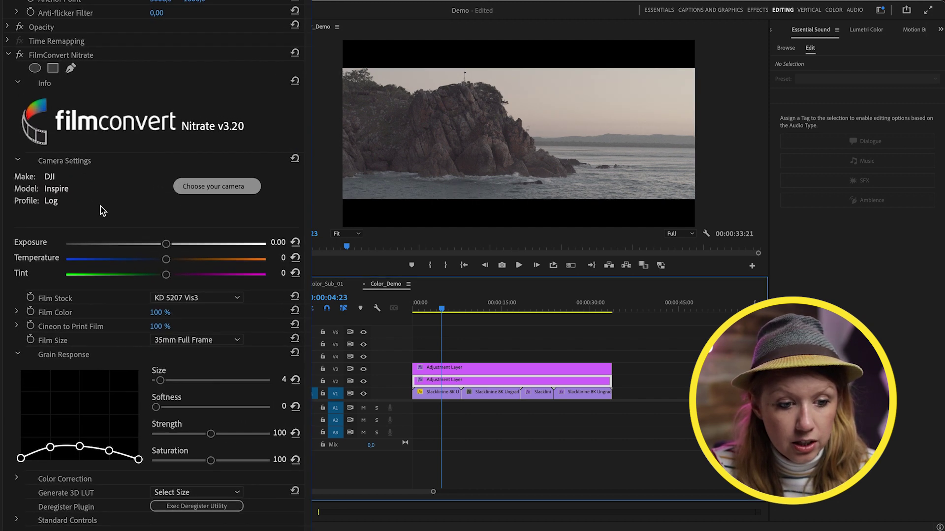
pyautogui.moveTo(177, 240); pyautogui.dragTo(183, 239)
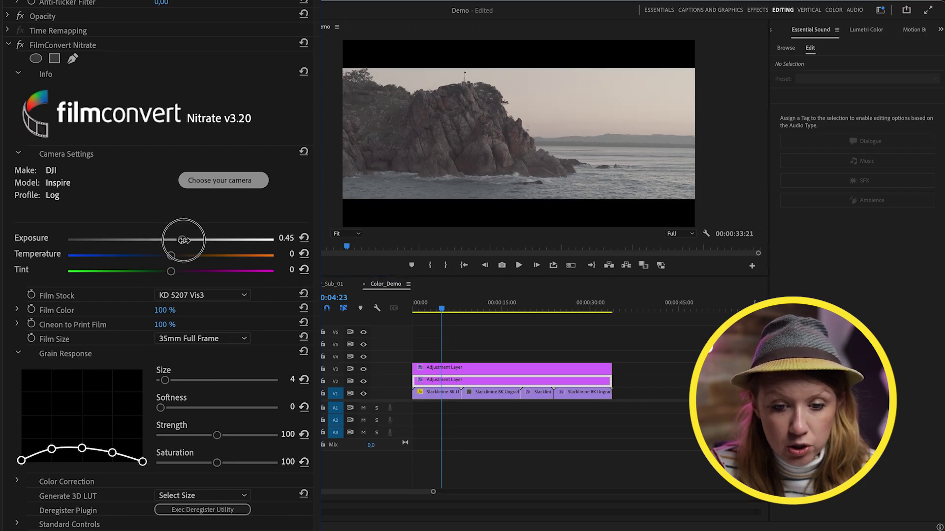
pyautogui.click(196, 297)
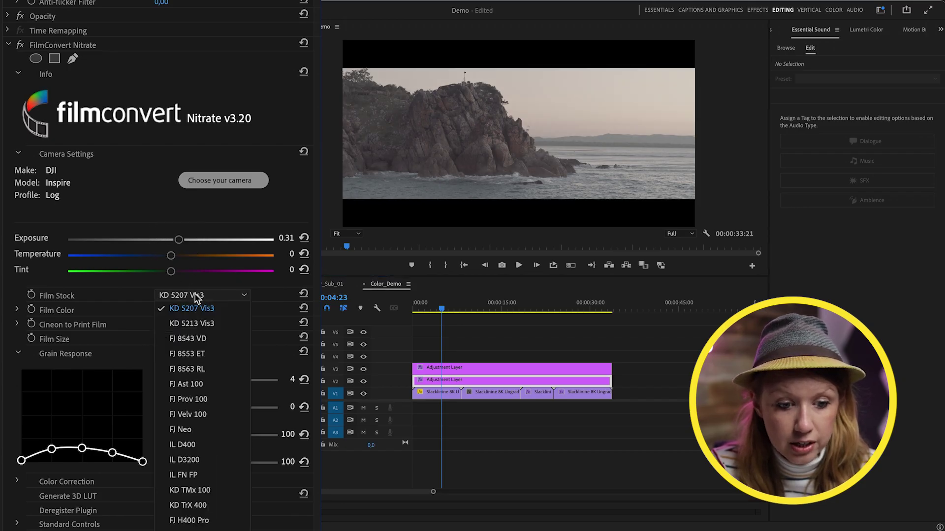
pyautogui.click(199, 339)
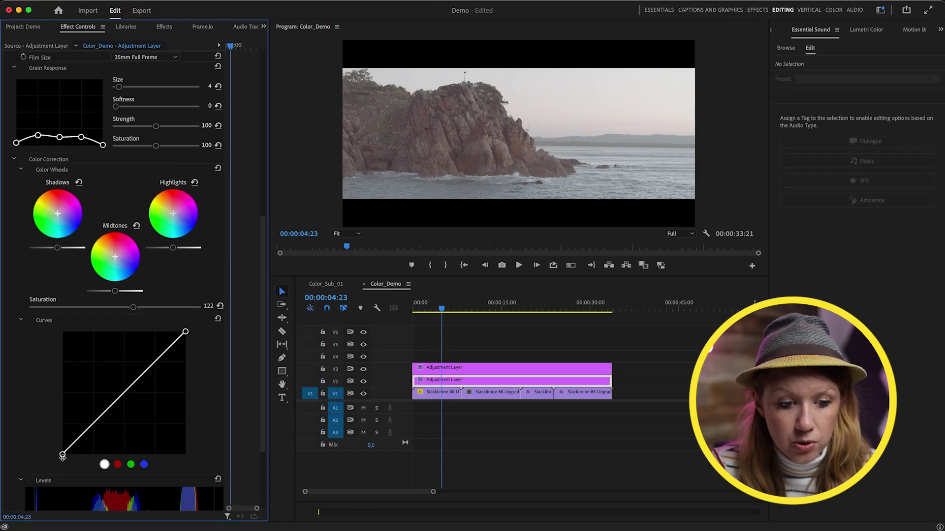
pyautogui.moveTo(63, 454); pyautogui.dragTo(74, 454)
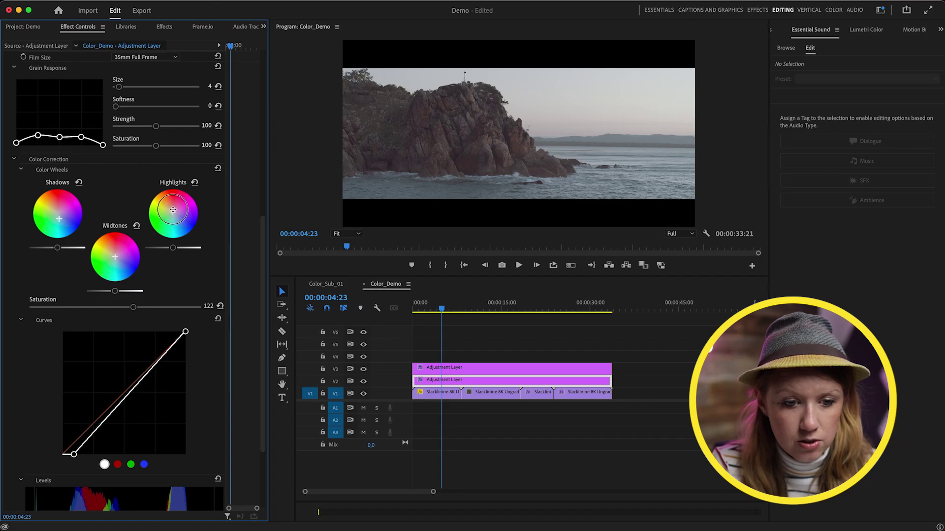
pyautogui.moveTo(173, 213); pyautogui.dragTo(172, 207)
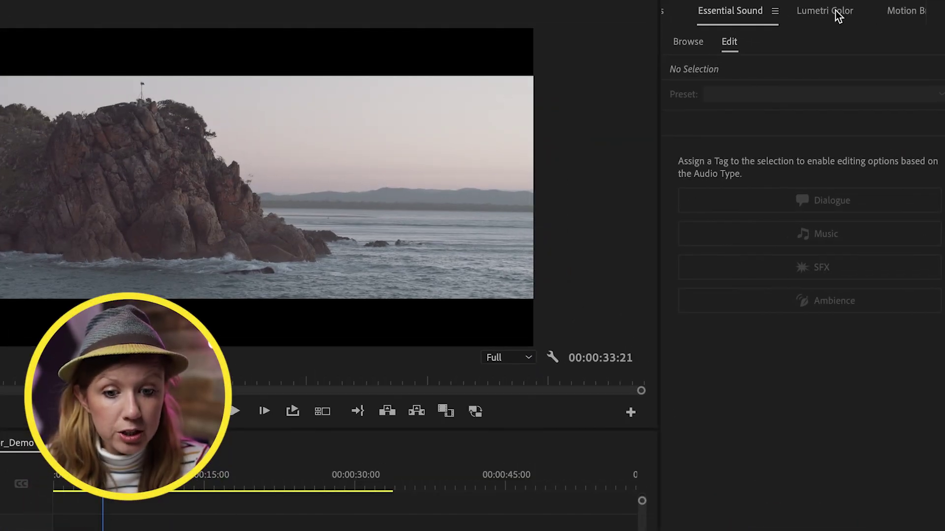
# Step: Raise Lumetri Color's Creative Vibrance to 49.5
pyautogui.click(820, 15)
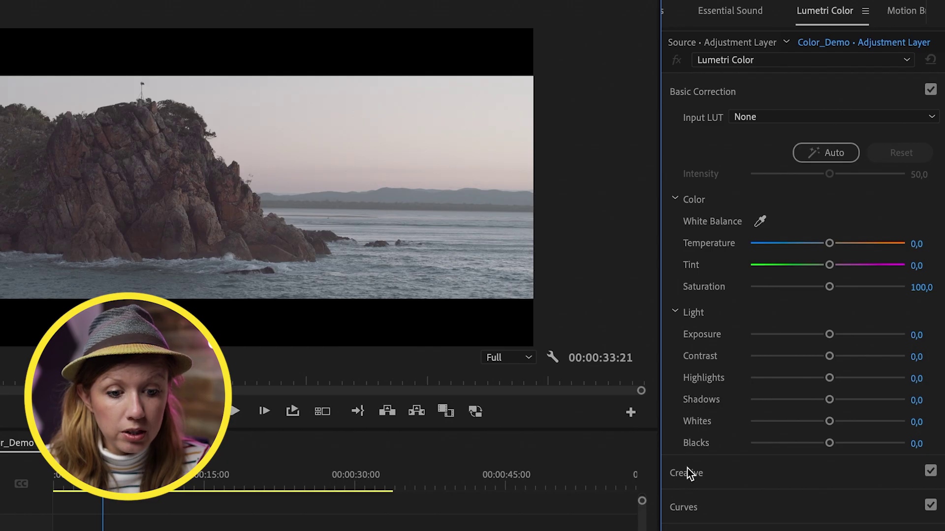
pyautogui.click(706, 471)
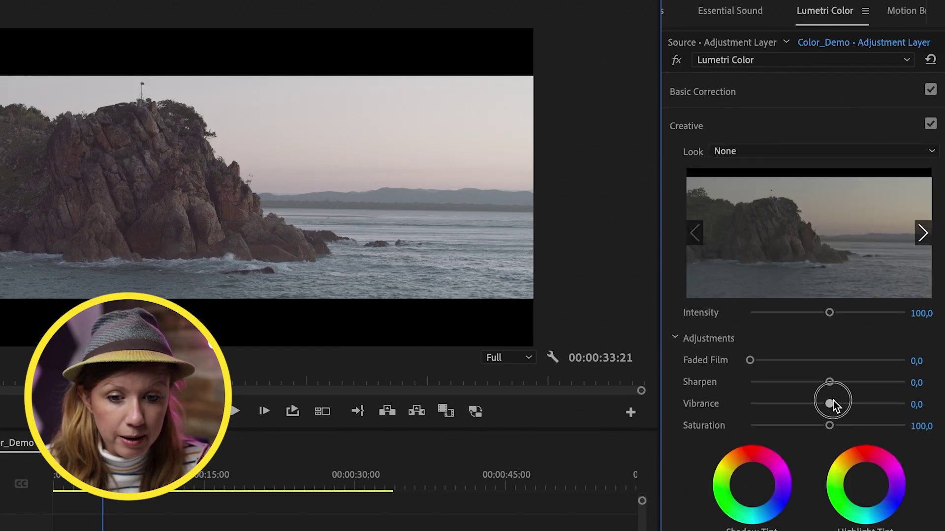
pyautogui.moveTo(859, 403); pyautogui.dragTo(865, 406)
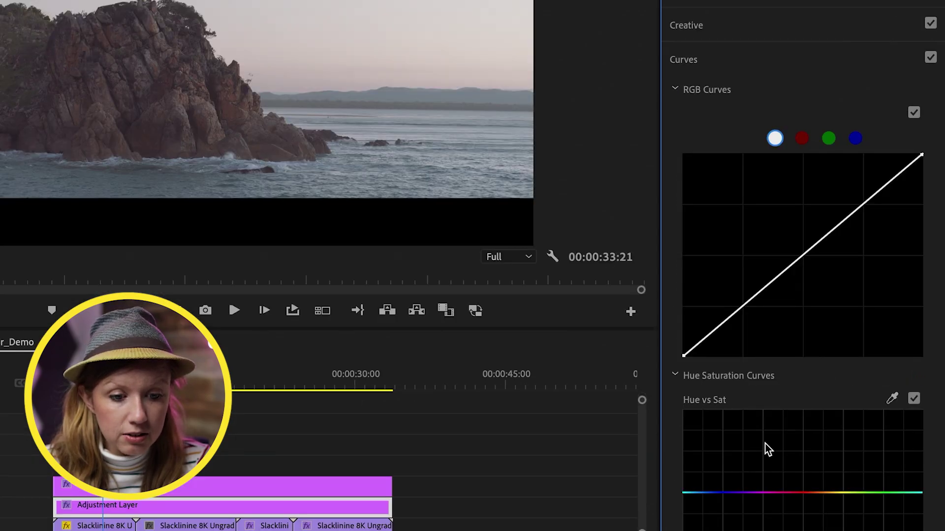
pyautogui.scroll(-3, 767, 448)
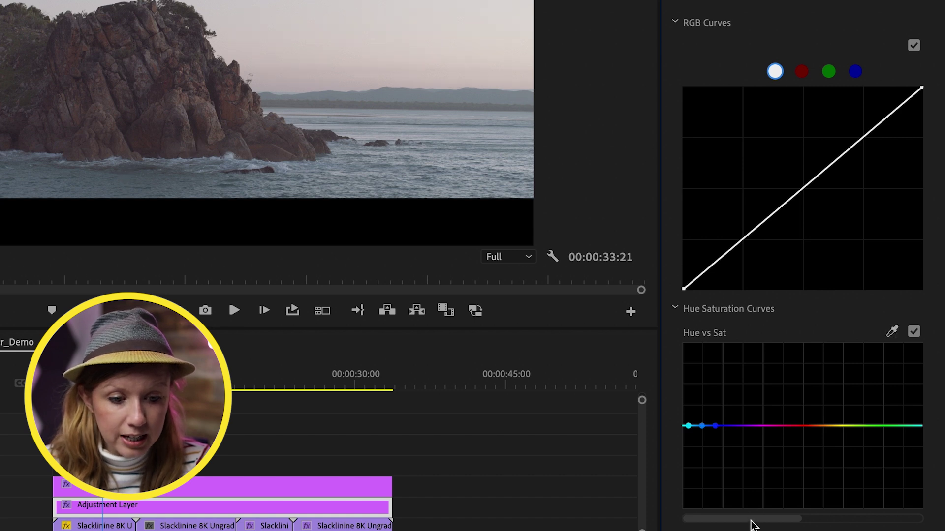
# Step: Lift blue-cyan saturation on the Hue vs Sat curve and shift those hues on Hue vs Hue
pyautogui.moveTo(753, 525); pyautogui.dragTo(782, 526)
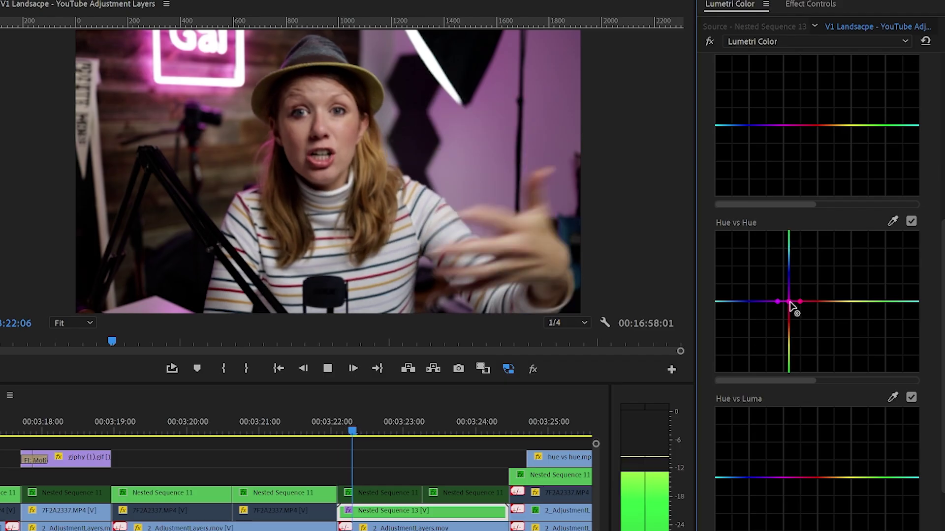
pyautogui.moveTo(791, 305); pyautogui.dragTo(772, 274)
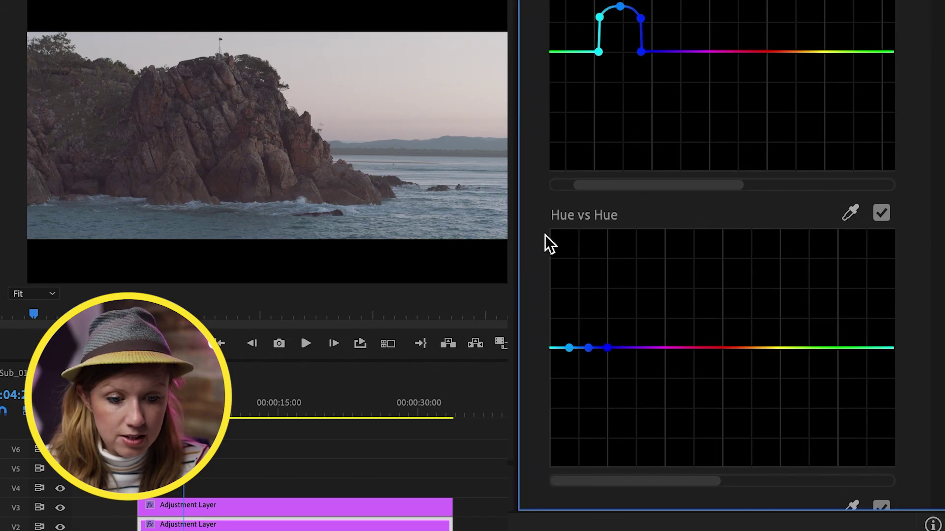
pyautogui.moveTo(588, 347); pyautogui.dragTo(585, 338)
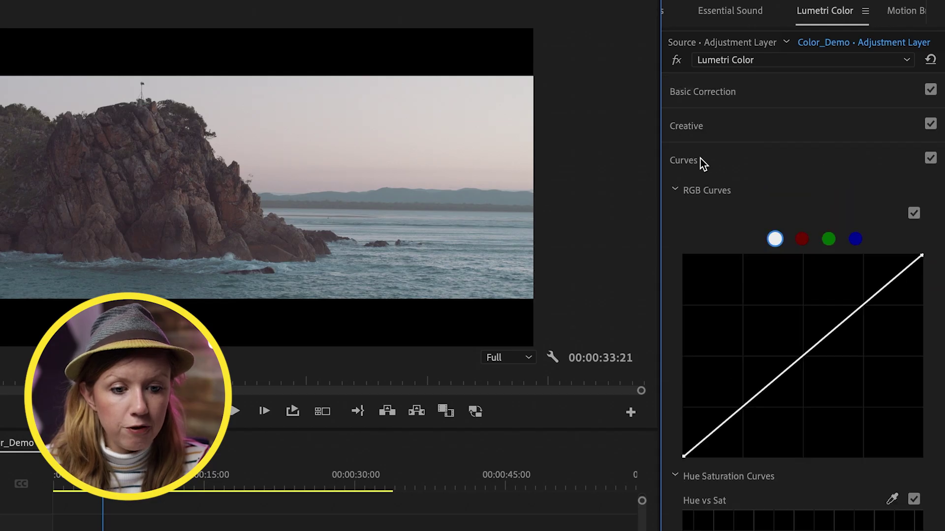
# Step: Set Basic Correction to Contrast 19.4, Whites 21.5 and Shadows −12.9
pyautogui.click(716, 94)
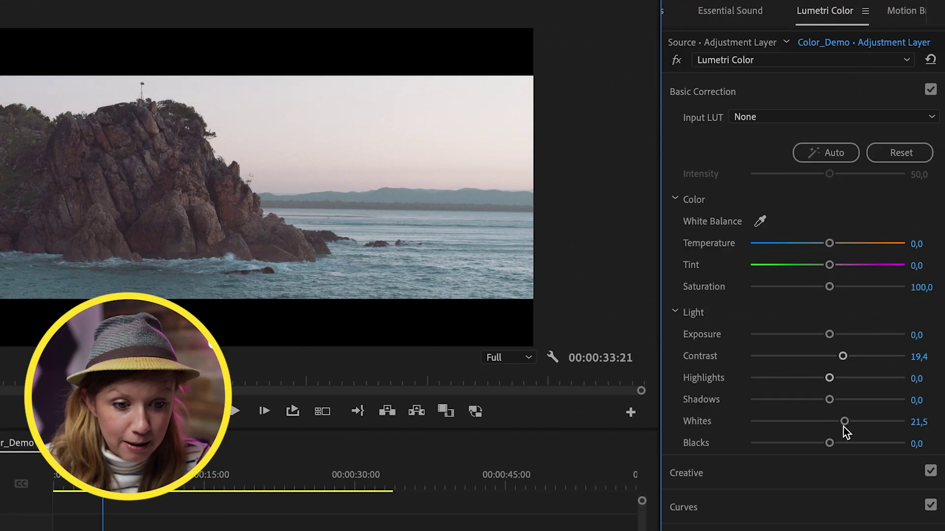
pyautogui.moveTo(828, 400); pyautogui.dragTo(816, 401)
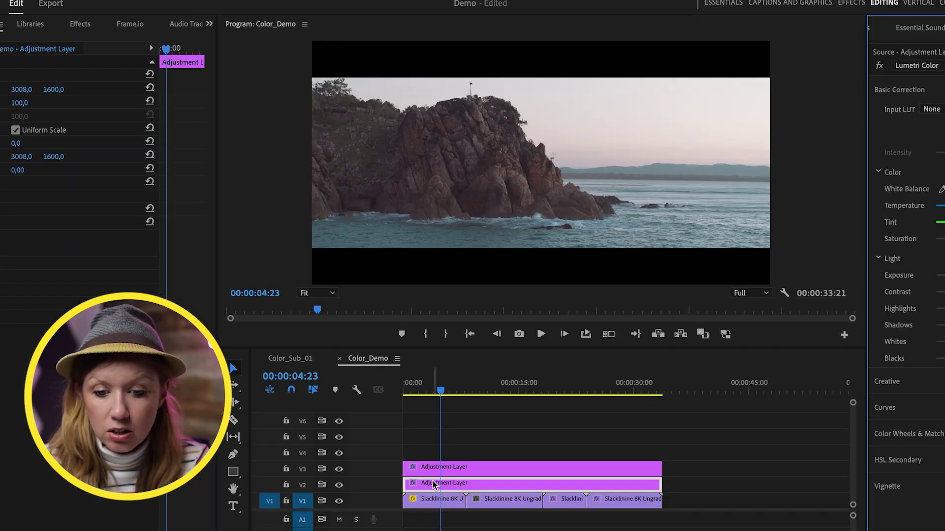
# Step: Move to the slackliner shot and toggle V2 output to compare the grade before and after
pyautogui.click(435, 485)
pyautogui.click(444, 391)
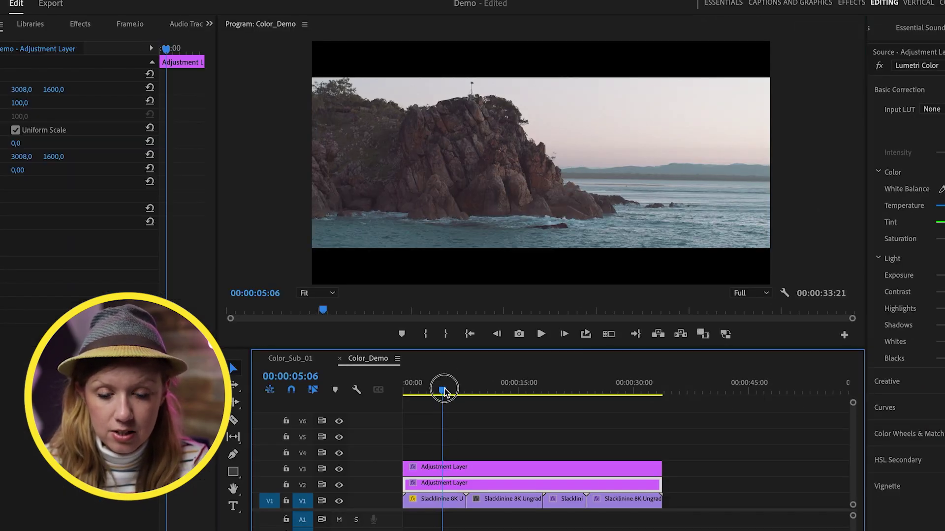
pyautogui.moveTo(444, 391); pyautogui.dragTo(511, 433)
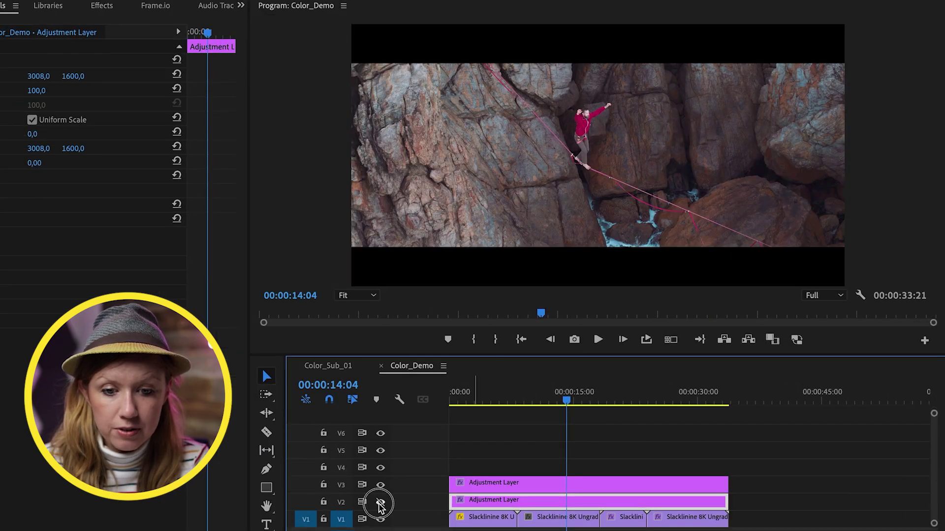
pyautogui.click(380, 503)
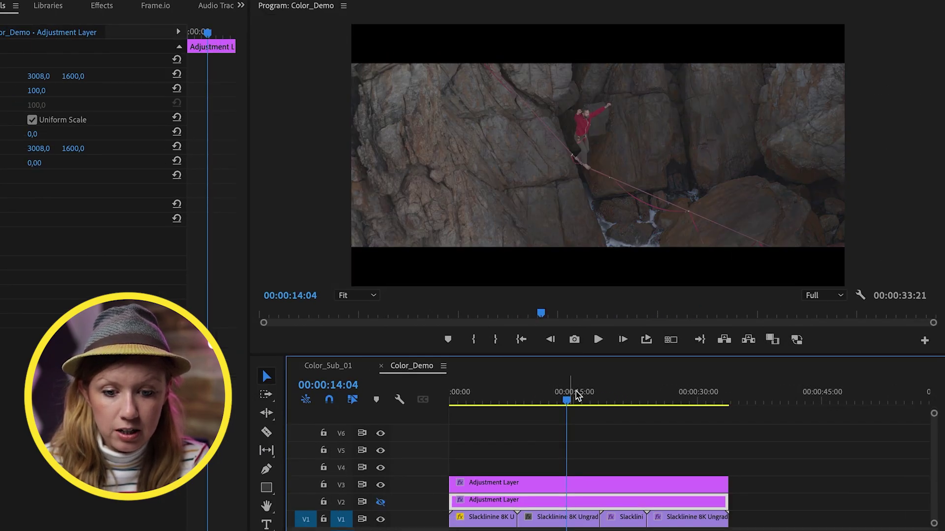
pyautogui.moveTo(577, 396); pyautogui.dragTo(521, 443)
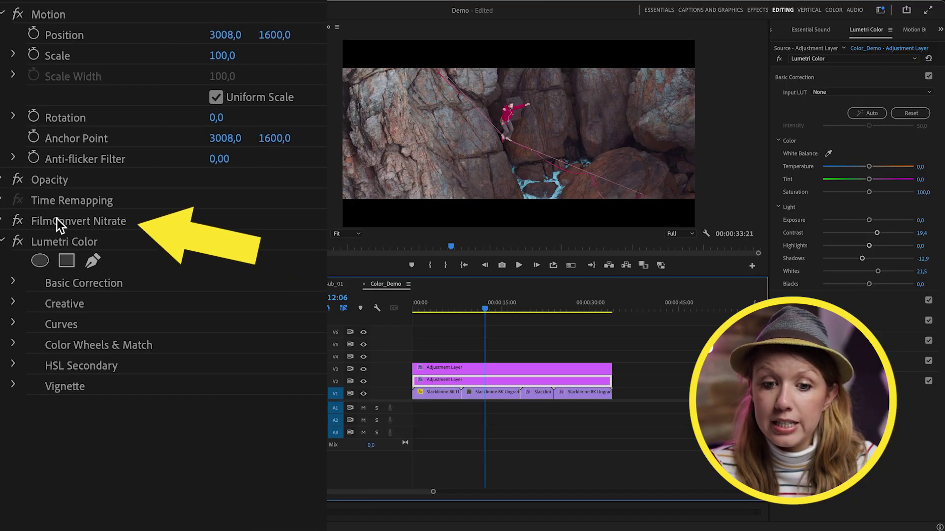
# Step: Collapse the Lumetri Color effect in Effect Controls
pyautogui.click(57, 221)
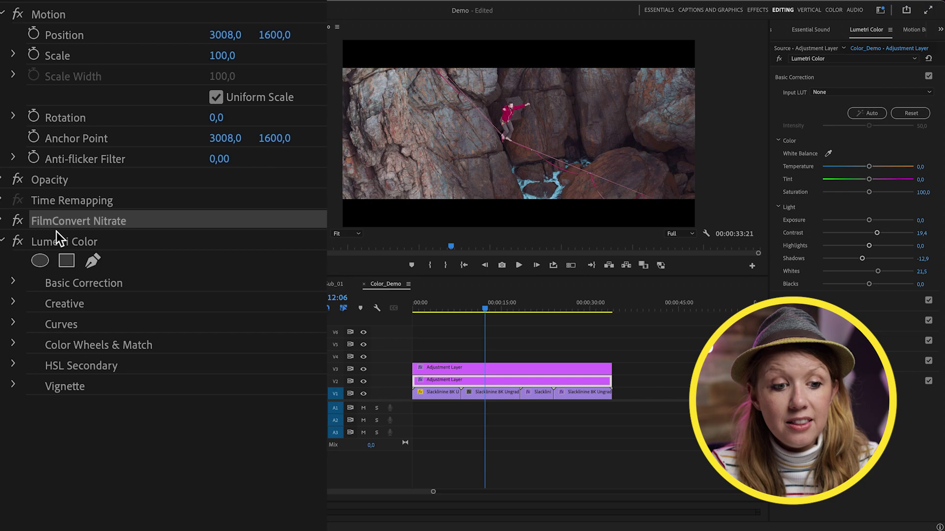
pyautogui.click(51, 241)
pyautogui.click(2, 244)
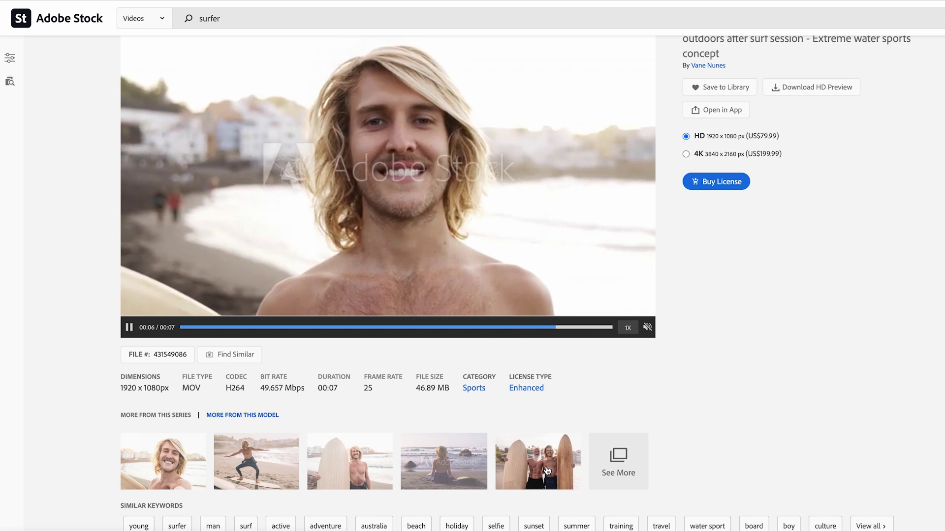
# Step: Show more videos from the surfer series on Adobe Stock and scroll down the page
pyautogui.click(608, 462)
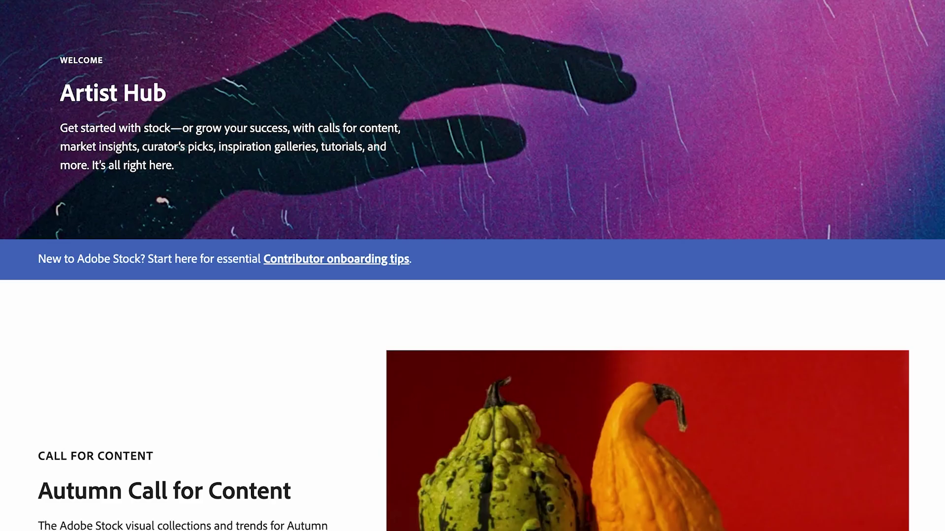
pyautogui.scroll(-5, 473, 266)
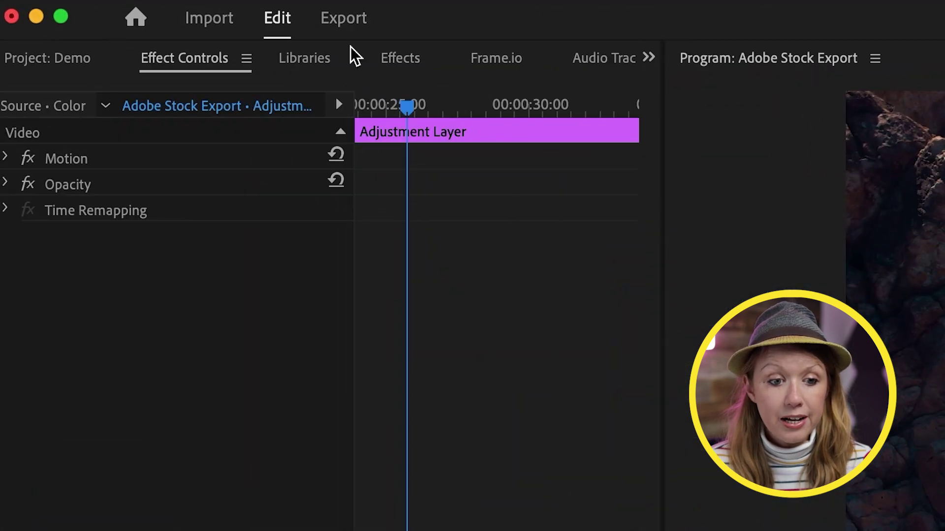
# Step: Search the export presets for 'Adobe stock' and choose Adobe Stock 4K DCI without Audio (40Mbps)
pyautogui.click(344, 19)
pyautogui.click(145, 124)
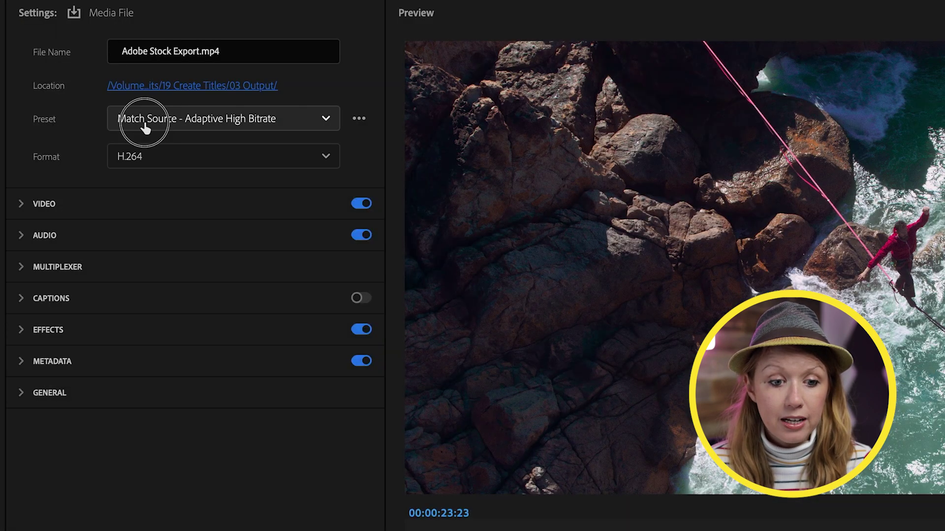
pyautogui.scroll(-2, 175, 444)
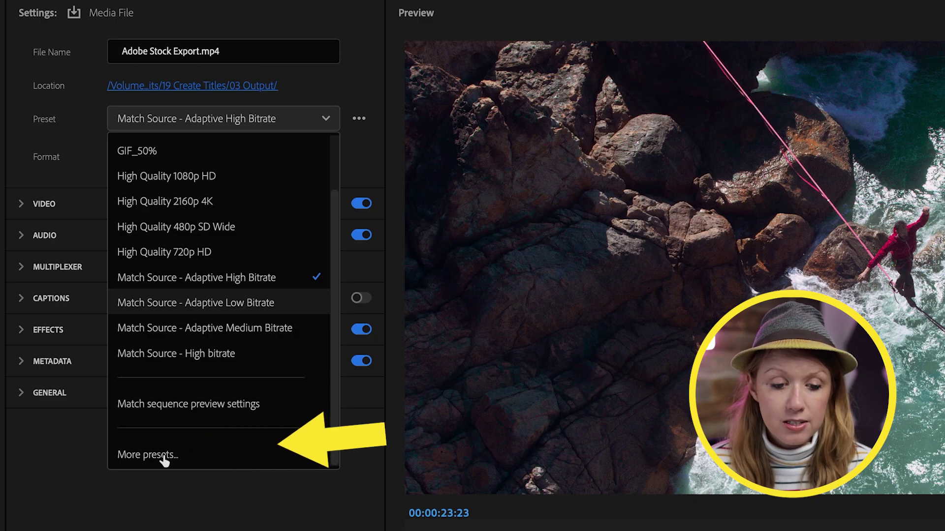
pyautogui.click(147, 455)
pyautogui.write('Adobe stock')
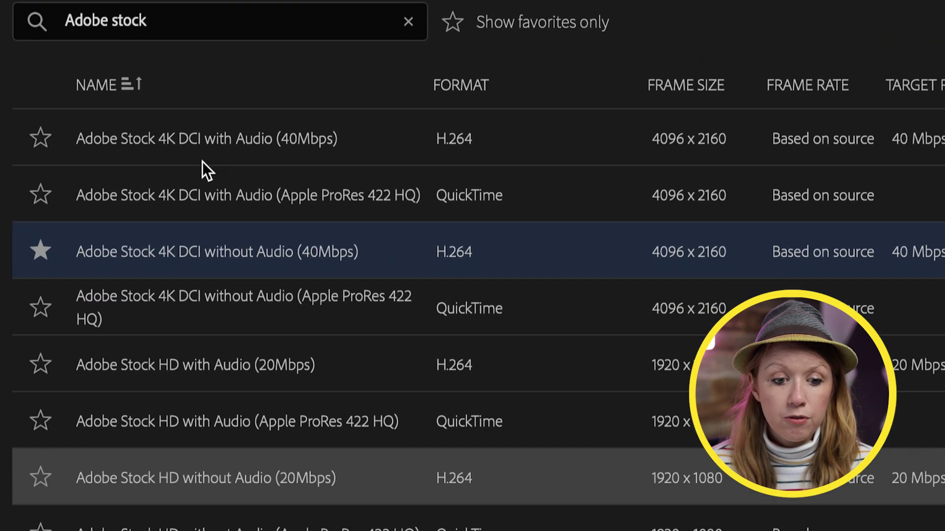
pyautogui.click(217, 262)
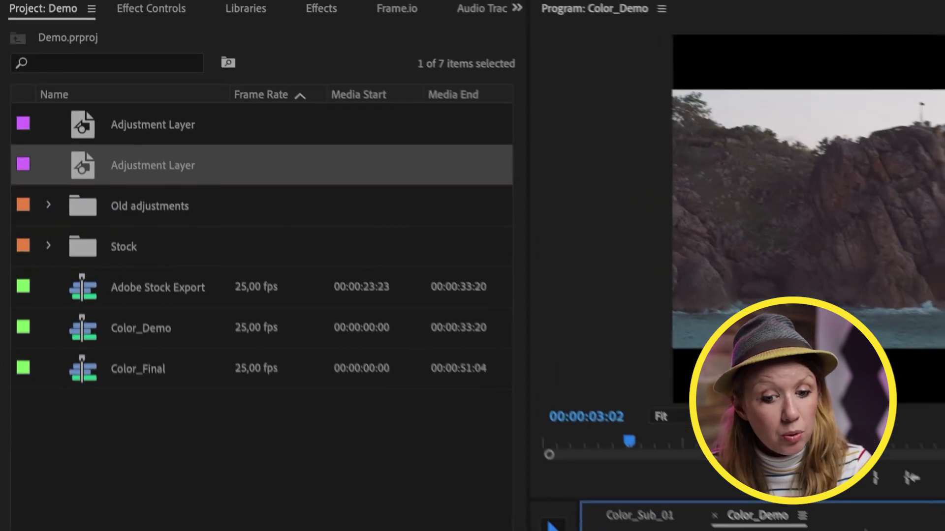
# Step: Place the second Adjustment Layer on an upper track, park the playhead at 00:00:04:21, and view its effects
pyautogui.click(163, 15)
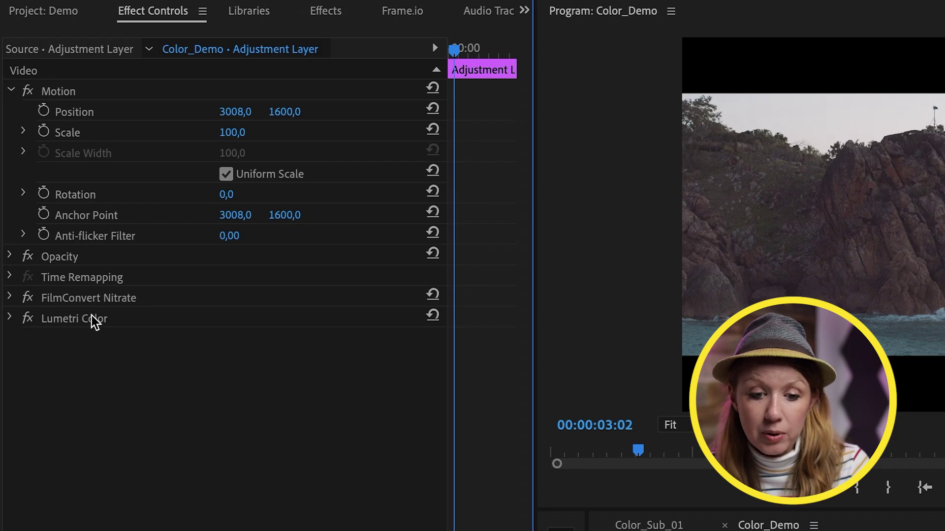
pyautogui.click(43, 15)
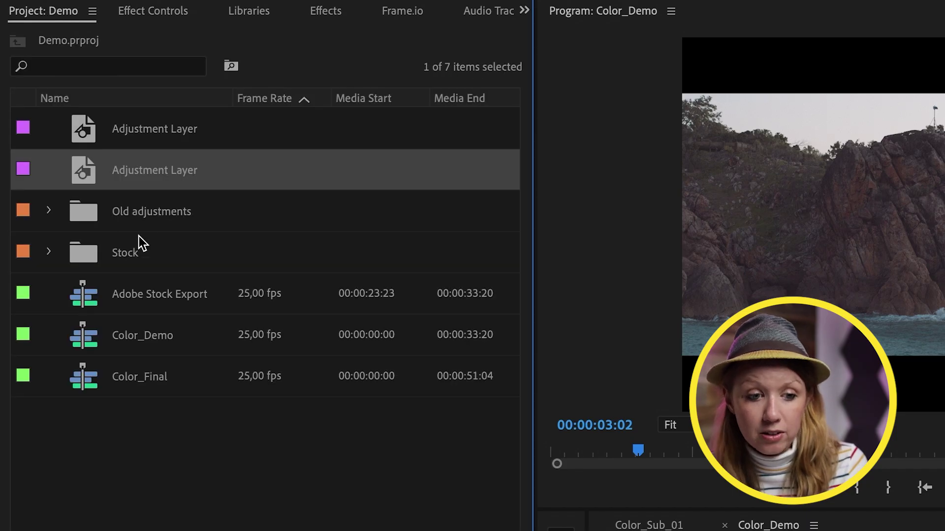
pyautogui.moveTo(81, 172); pyautogui.dragTo(944, 530)
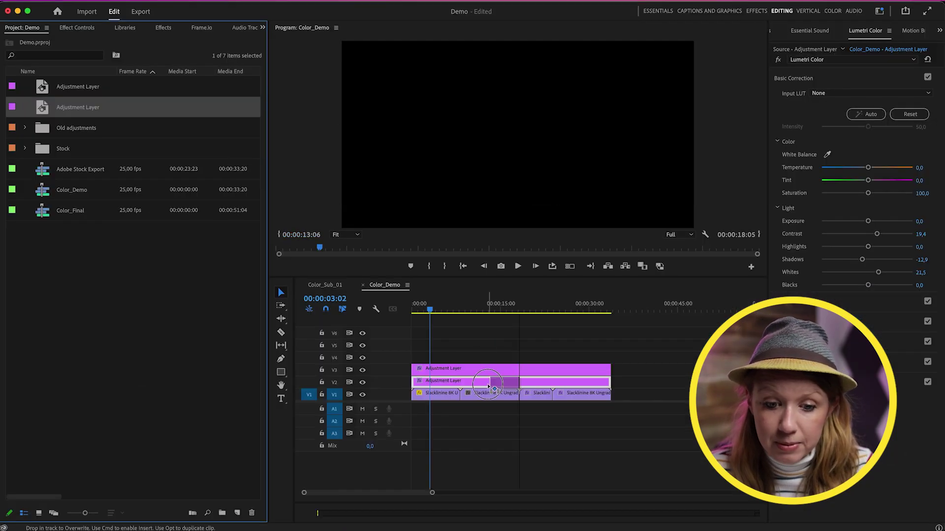
pyautogui.moveTo(435, 349); pyautogui.dragTo(436, 348)
pyautogui.click(441, 301)
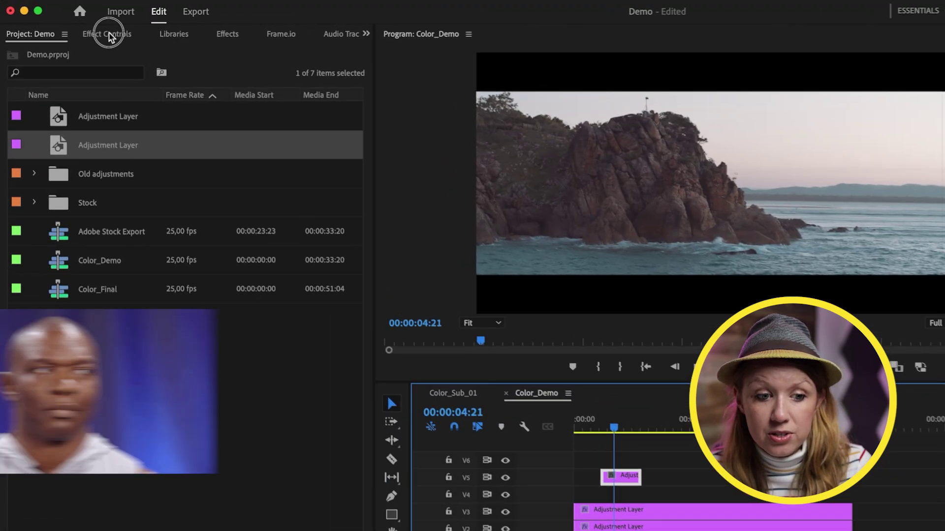
pyautogui.click(77, 28)
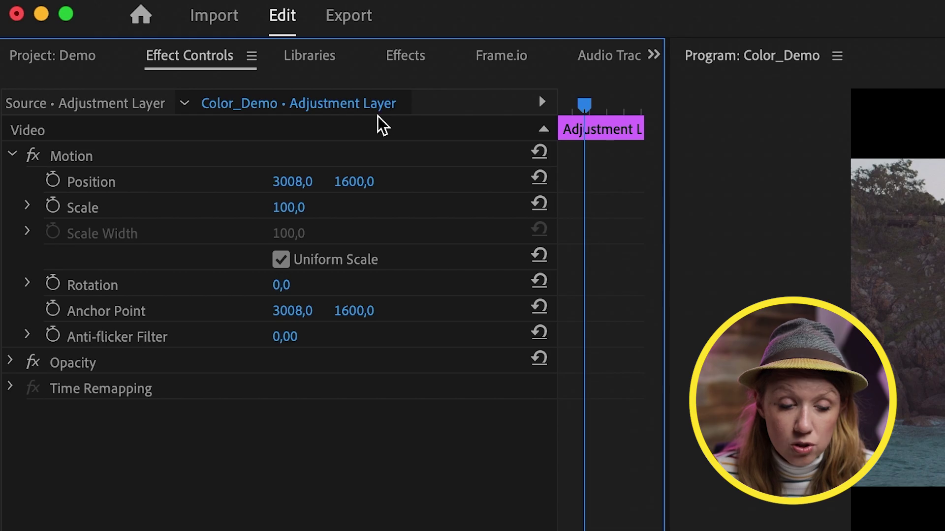
pyautogui.click(107, 105)
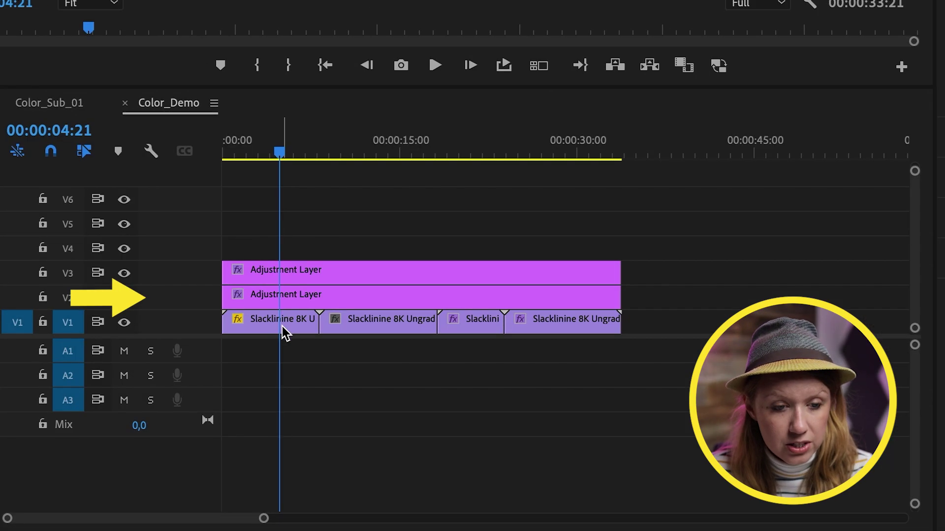
# Step: Cut Lumetri Color and FilmConvert Nitrate from the V2 adjustment clip and paste them onto its source
pyautogui.click(278, 296)
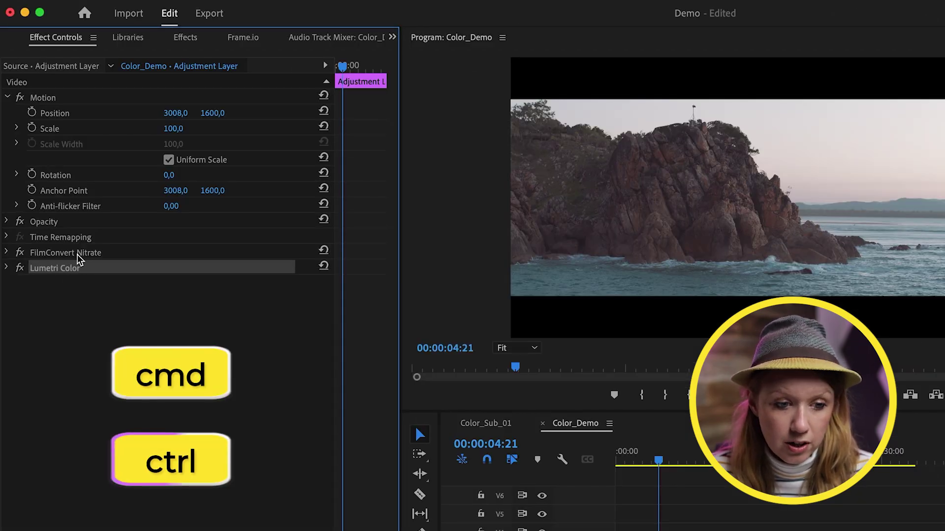
pyautogui.keyDown('super'); pyautogui.click(78, 254); pyautogui.keyUp('super')
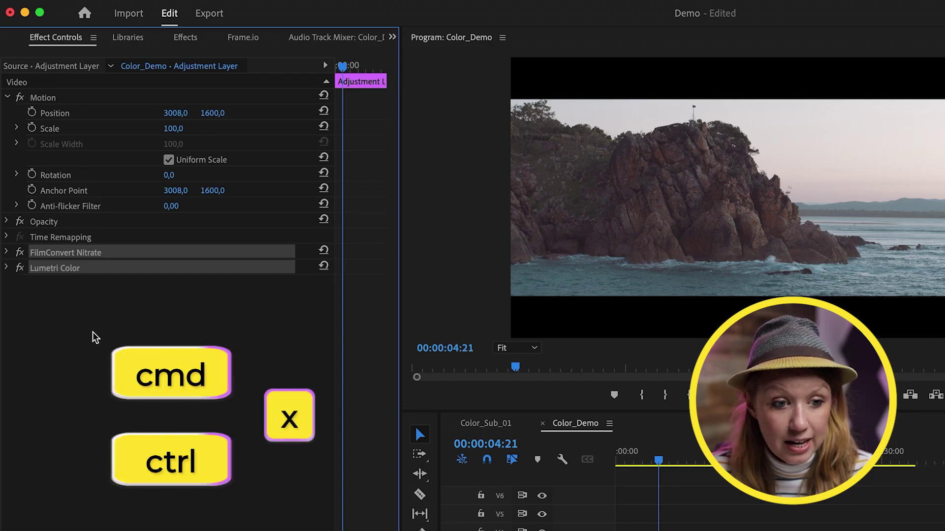
pyautogui.press('super+x')
pyautogui.click(49, 66)
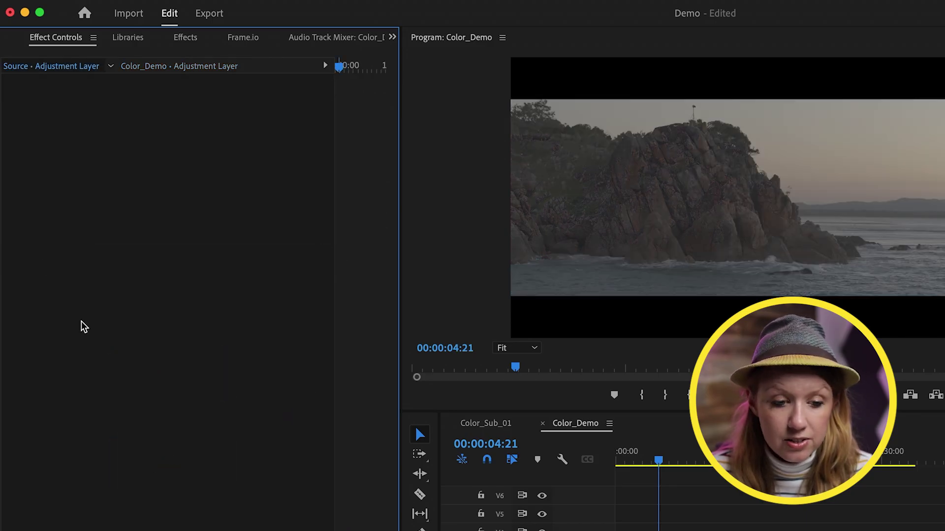
pyautogui.press('super+v')
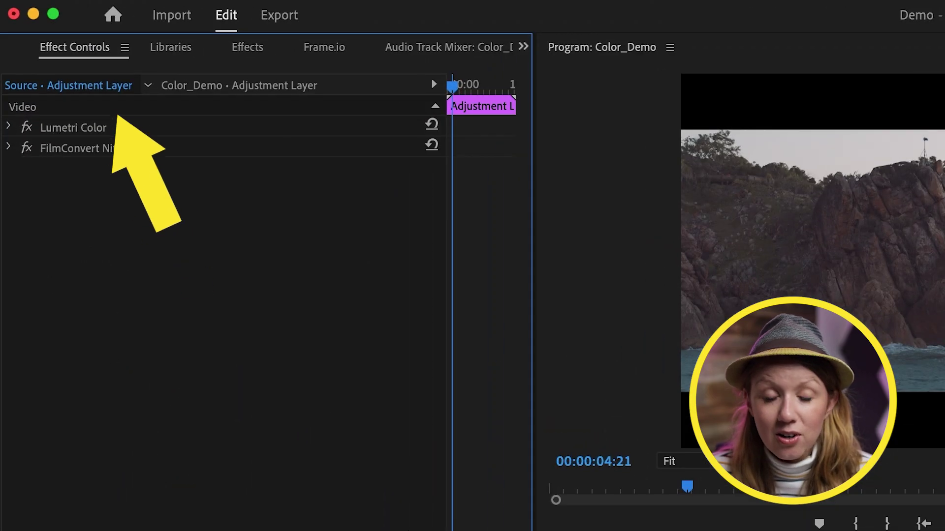
pyautogui.click(523, 46)
# Step: Rename the second adjustment layer 'Color Grade - Inspire' and place it on V4 above the others
pyautogui.click(550, 71)
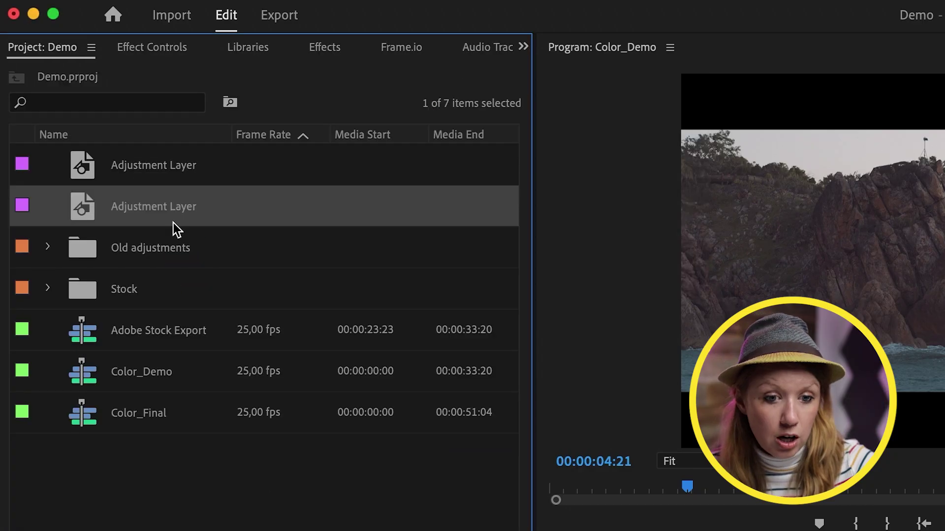
pyautogui.click(145, 207)
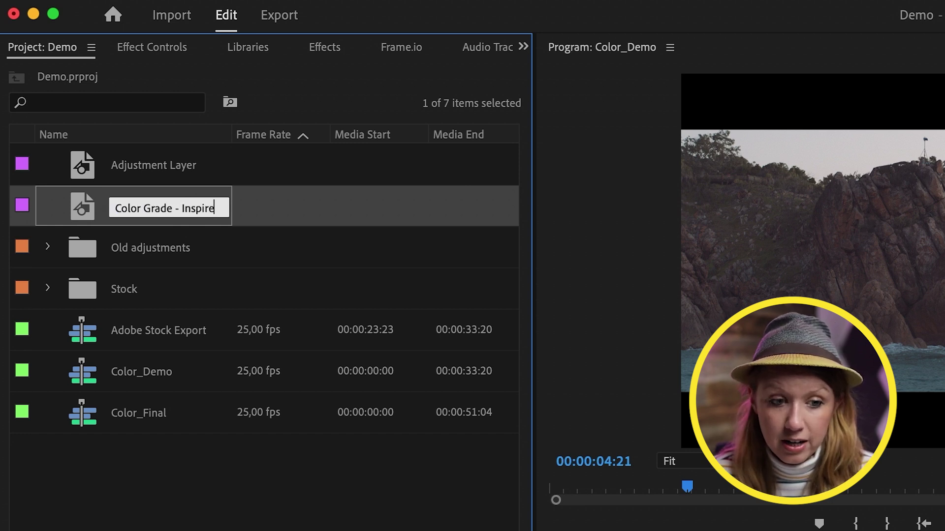
pyautogui.write('Color Grade - Inspire')
pyautogui.press('Return')
pyautogui.moveTo(82, 206); pyautogui.dragTo(405, 355)
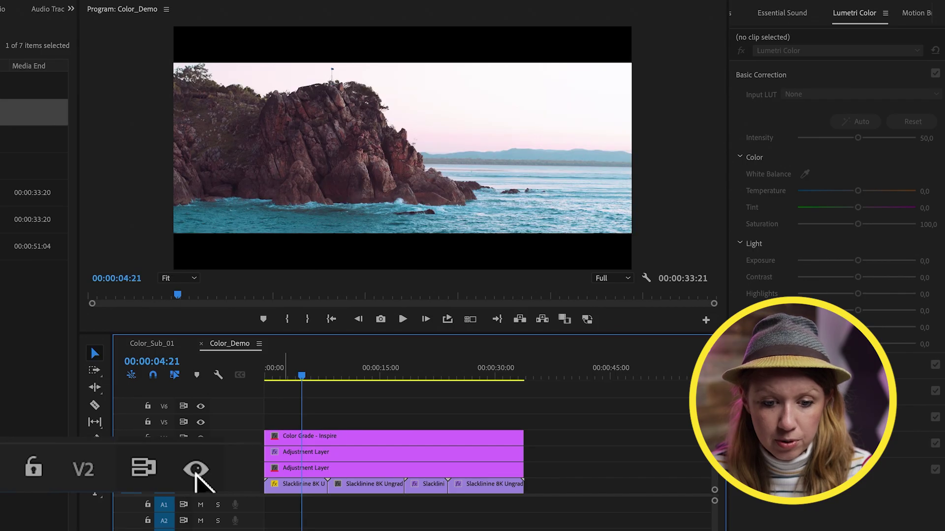
# Step: Hide track V2 to compare the grade and check the effects stored on Color Grade - Inspire's source
pyautogui.click(200, 470)
pyautogui.click(309, 438)
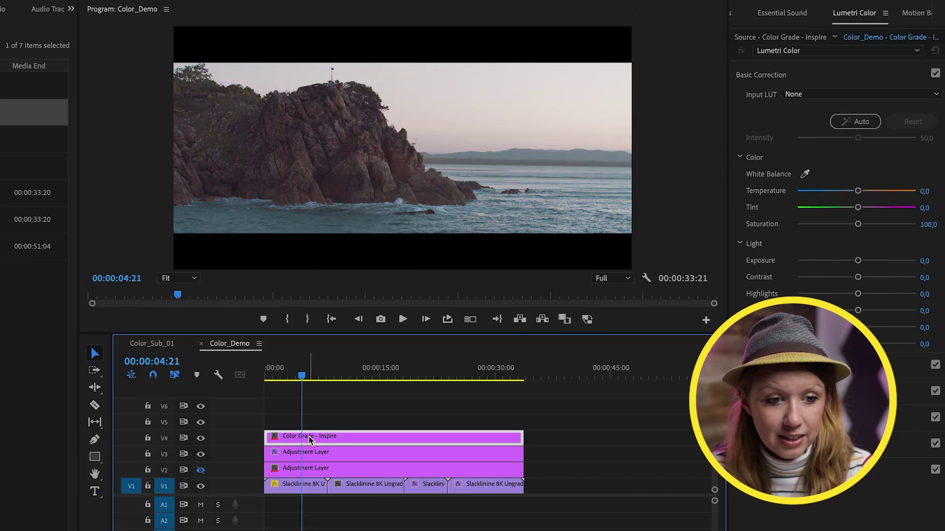
pyautogui.click(154, 53)
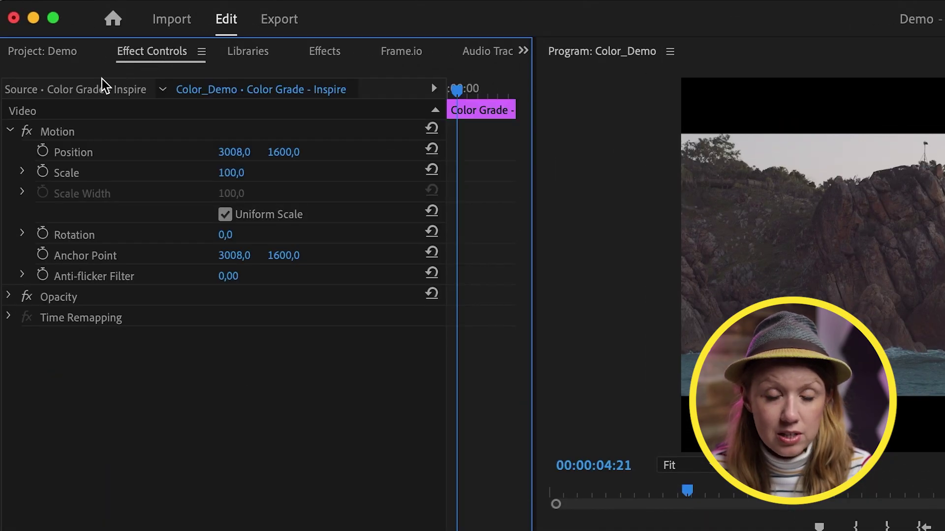
pyautogui.click(86, 90)
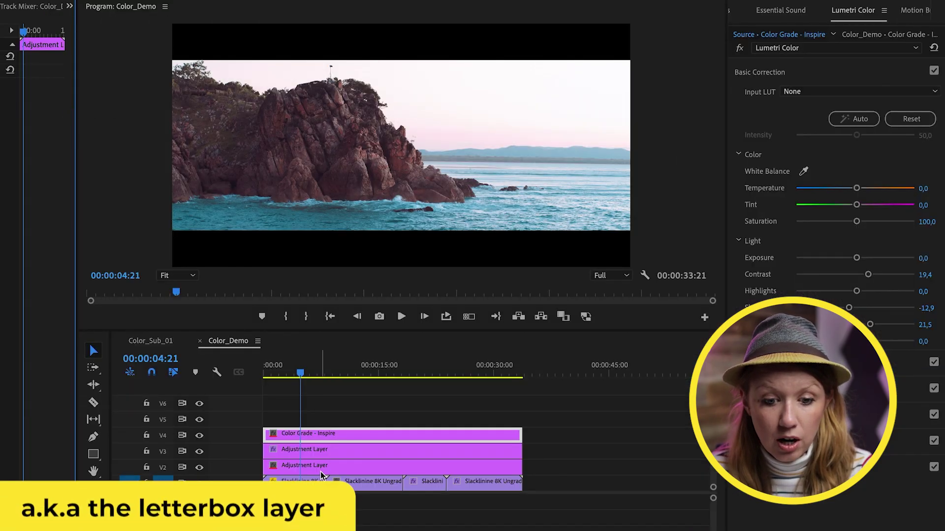
# Step: Select the V3 adjustment clip and the first Adjustment Layer item in the Project panel
pyautogui.click(295, 449)
pyautogui.click(69, 6)
pyautogui.click(550, 75)
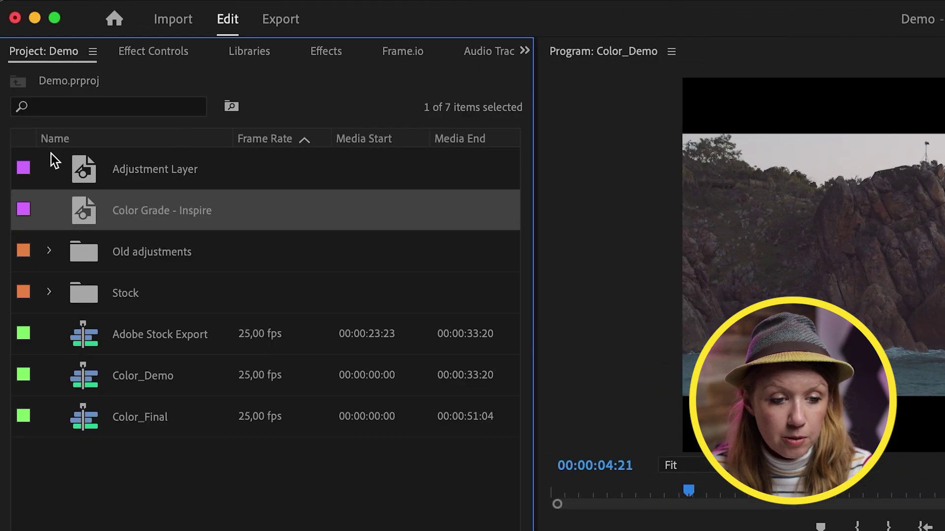
pyautogui.click(148, 179)
# Step: Rename the first adjustment layer to 'Crop Adjustment'
pyautogui.click(138, 171)
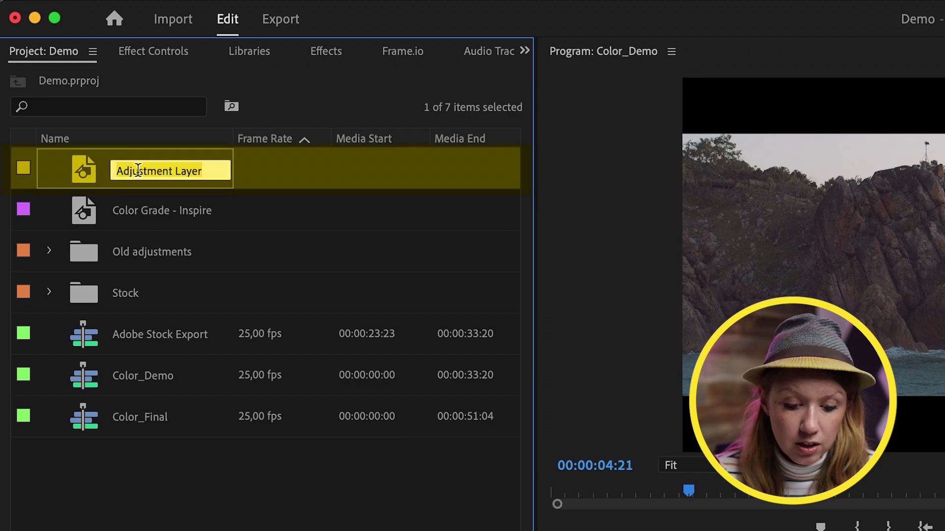
pyautogui.write('Crop Adjustm')
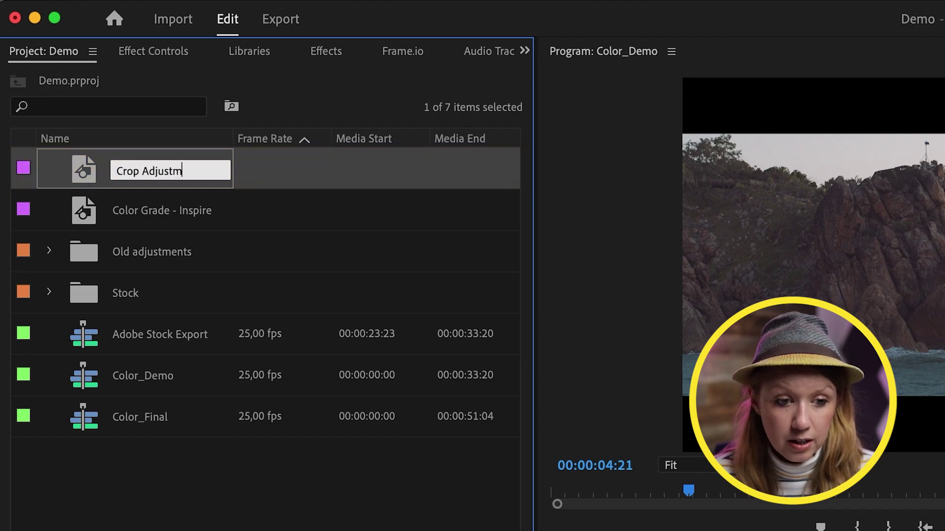
pyautogui.write('ent')
pyautogui.press('Return')
# Step: Move the Crop effect from the timeline clip onto the Crop Adjustment source by cut and paste
pyautogui.click(167, 52)
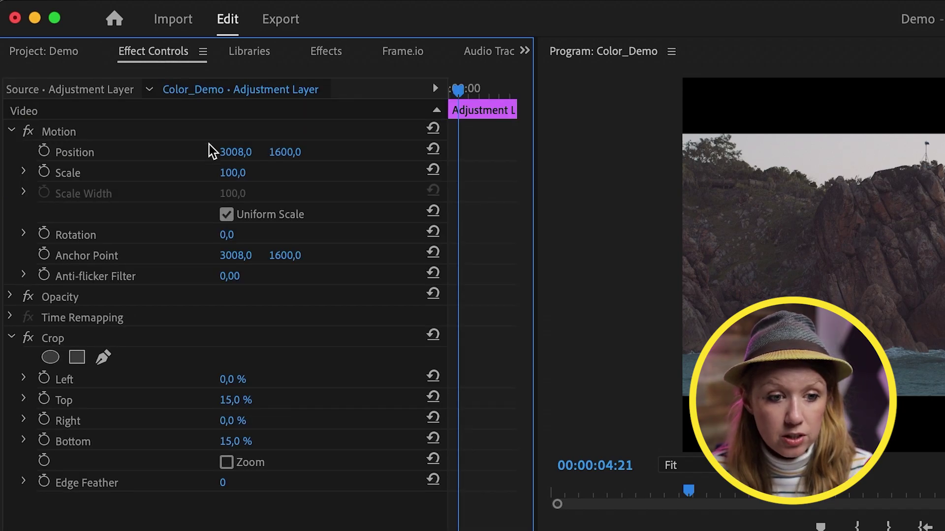
pyautogui.click(59, 339)
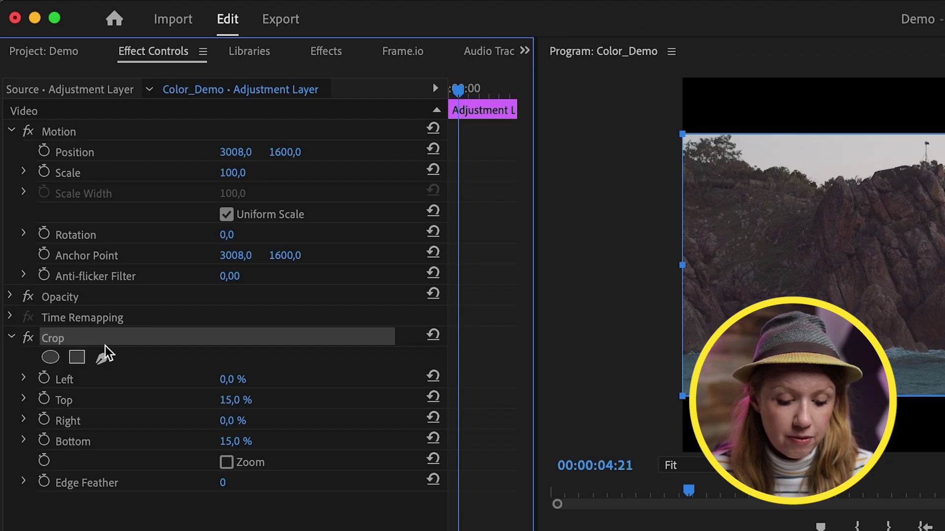
pyautogui.press('super+x')
pyautogui.click(74, 94)
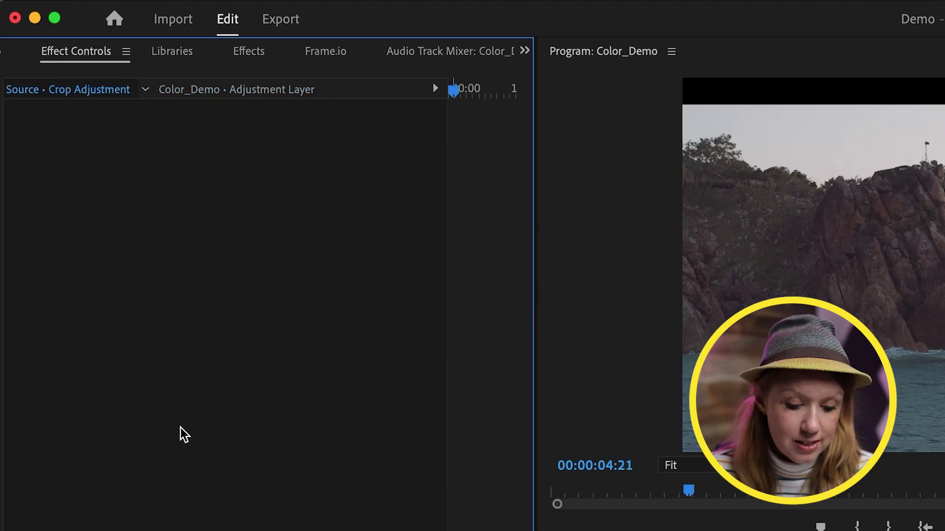
pyautogui.press('super+v')
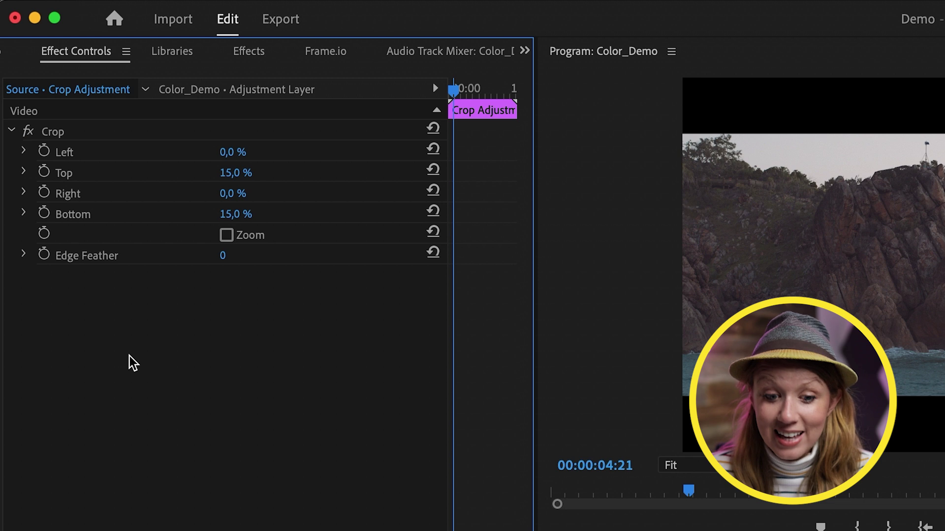
pyautogui.click(524, 51)
pyautogui.click(279, 40)
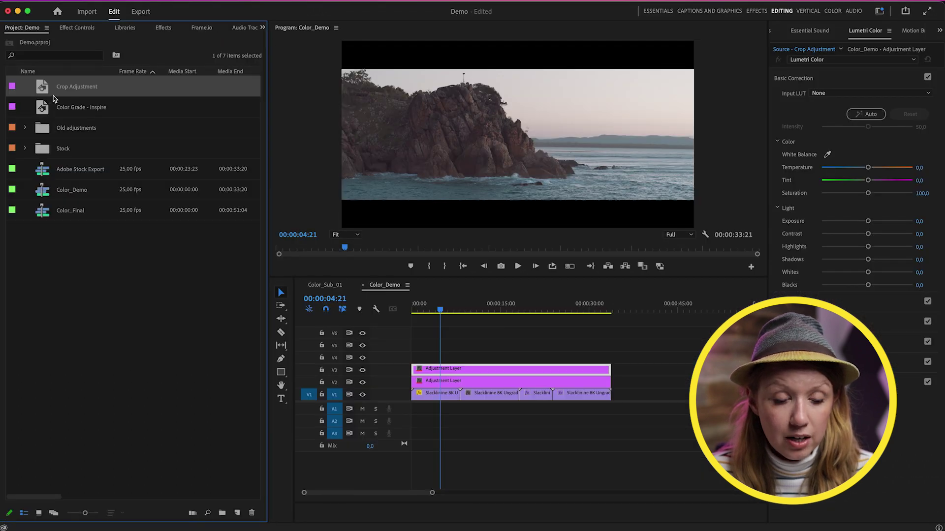
# Step: Create a new bin in the Project panel and start naming it Smart Adjustments
pyautogui.click(178, 503)
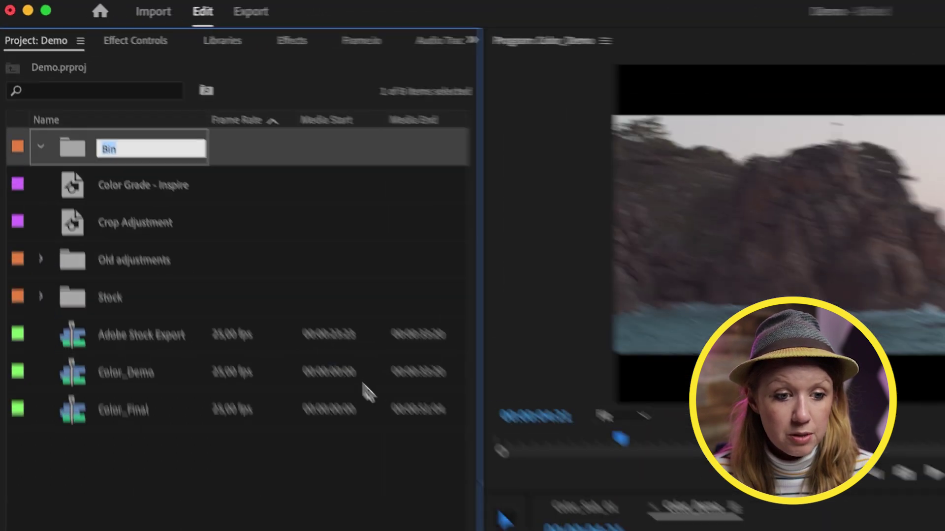
pyautogui.write('Smart Adjustments')
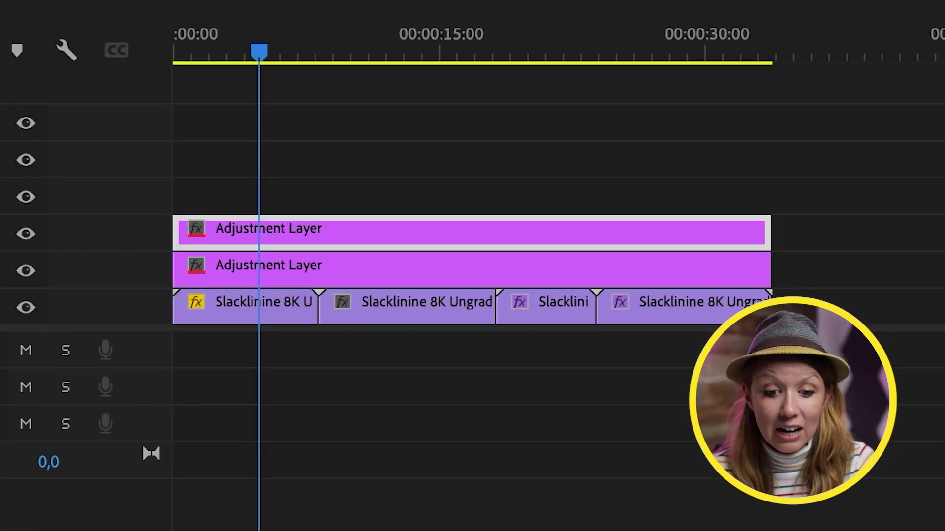
pyautogui.press('=')
pyautogui.press('=')
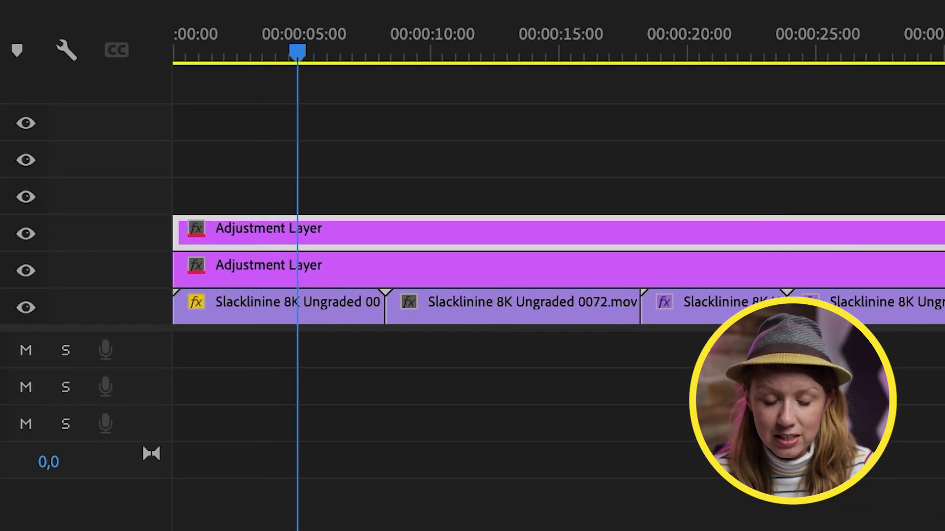
pyautogui.click(200, 276)
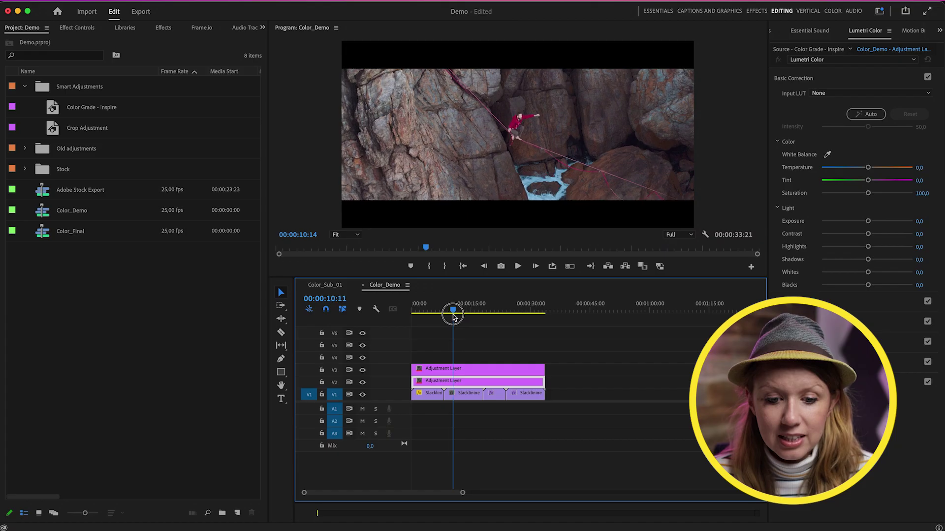
pyautogui.moveTo(449, 319); pyautogui.dragTo(455, 319)
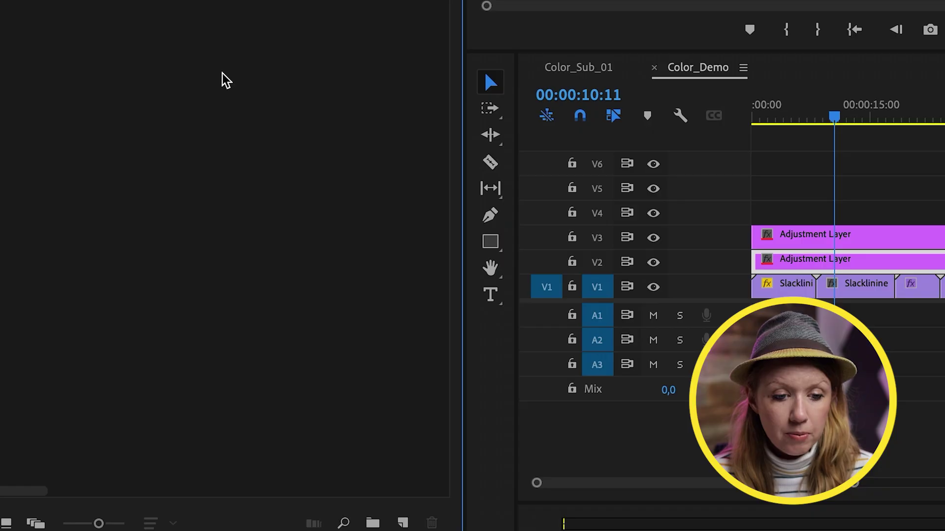
pyautogui.rightClick(221, 81)
# Step: Create a new adjustment layer and place it on track V4
pyautogui.moveTo(178, 166)
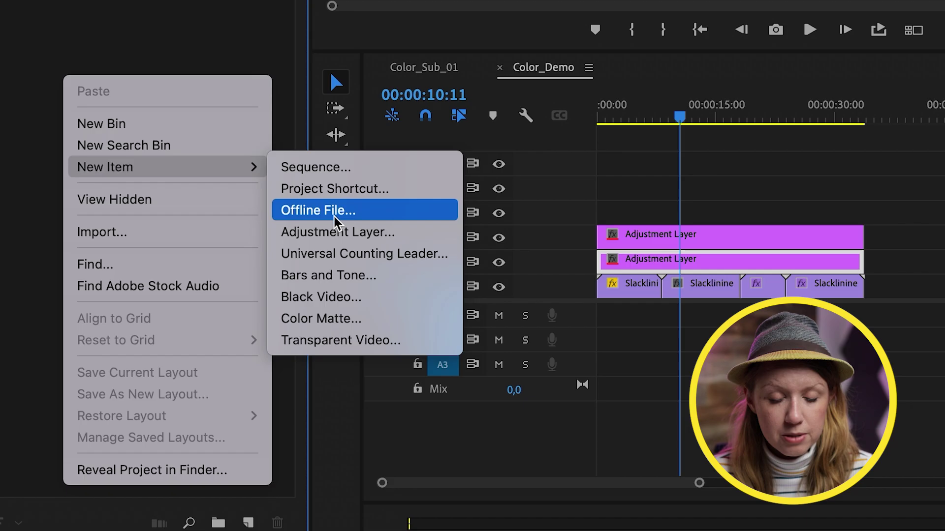
pyautogui.click(385, 235)
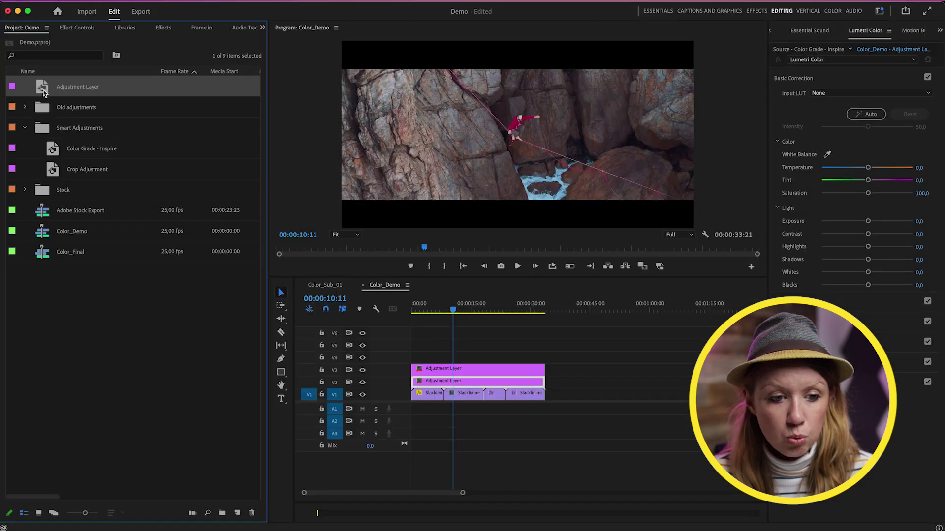
pyautogui.moveTo(44, 92); pyautogui.dragTo(449, 363)
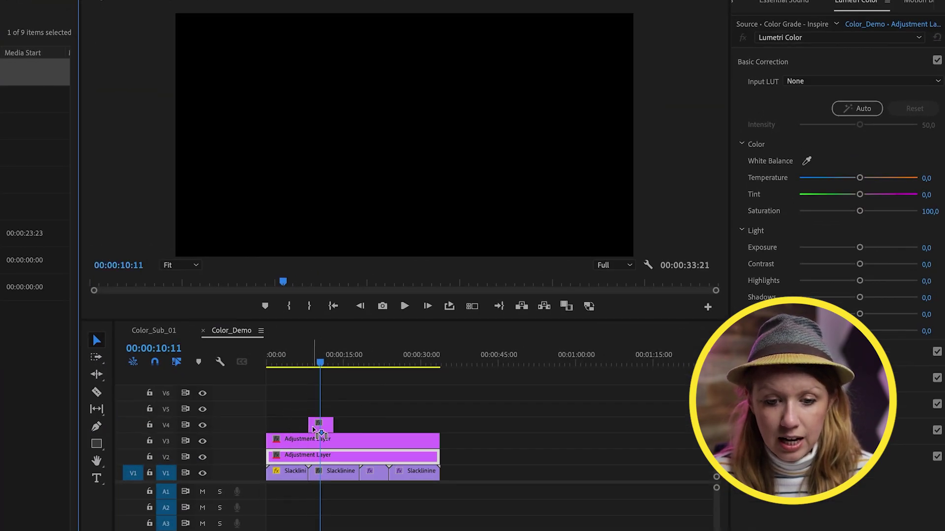
pyautogui.moveTo(315, 431); pyautogui.dragTo(316, 431)
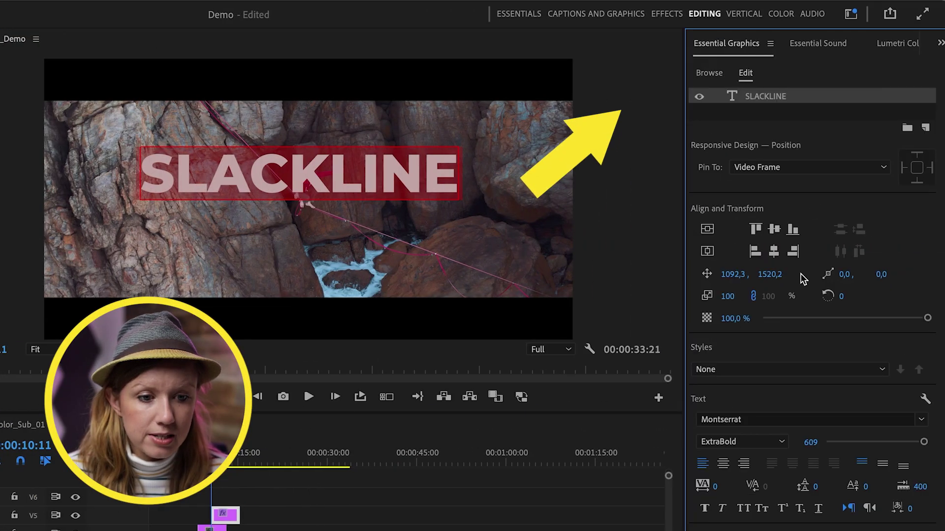
# Step: Center-align the SLACKLINE text, center it in the frame, and line it up above the adjustment layer
pyautogui.click(723, 463)
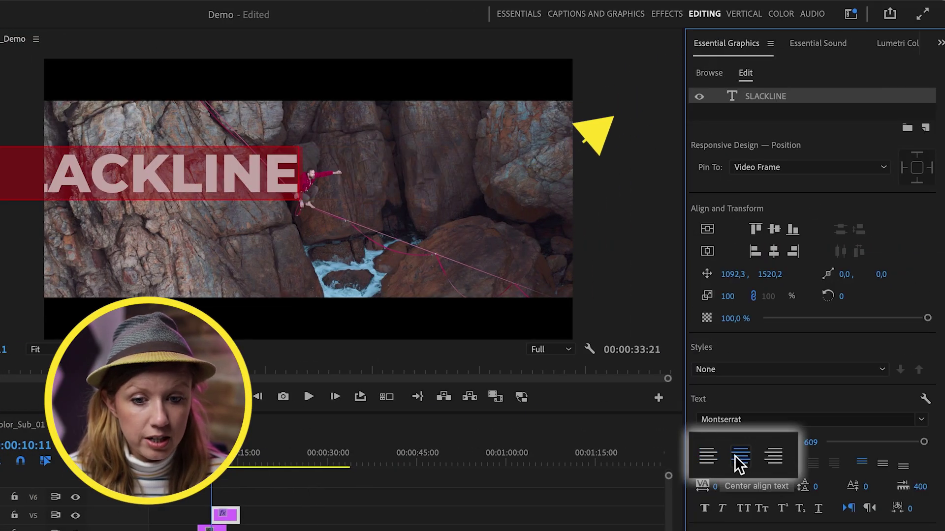
pyautogui.click(710, 242)
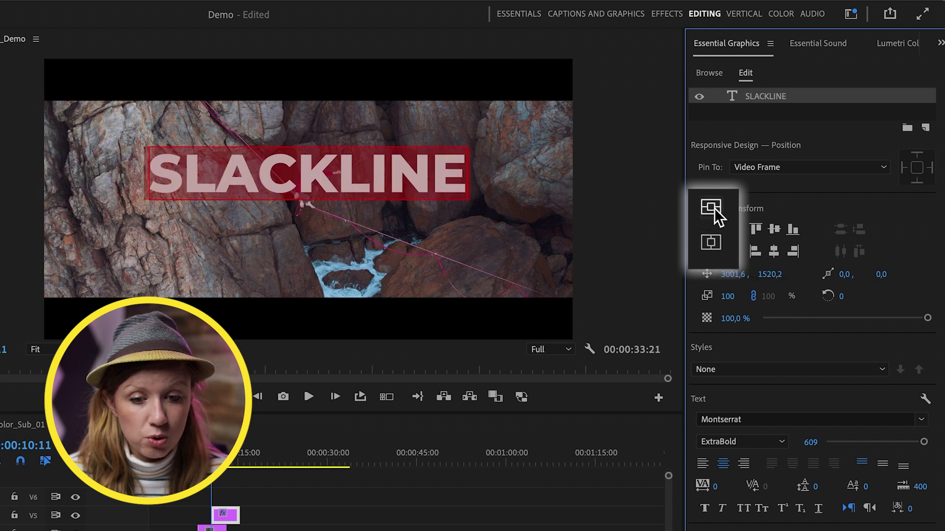
pyautogui.click(712, 208)
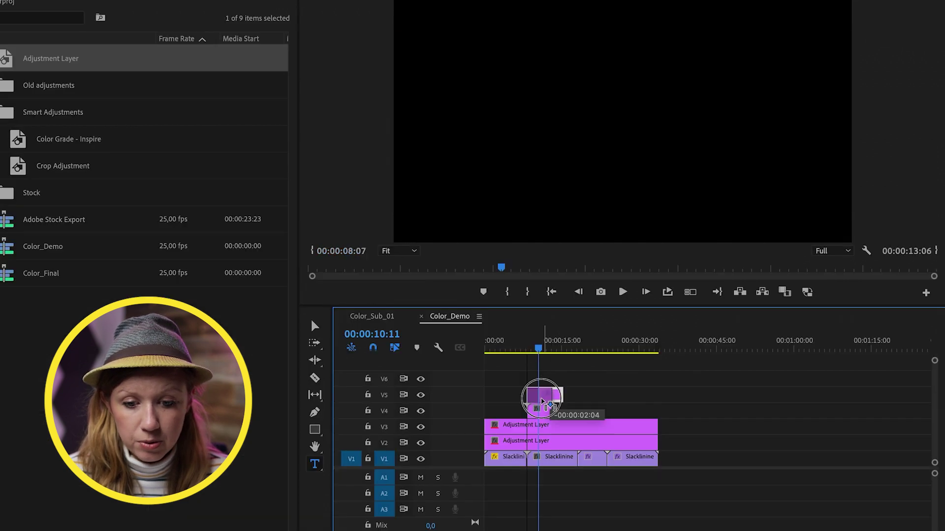
pyautogui.moveTo(541, 396); pyautogui.dragTo(540, 401)
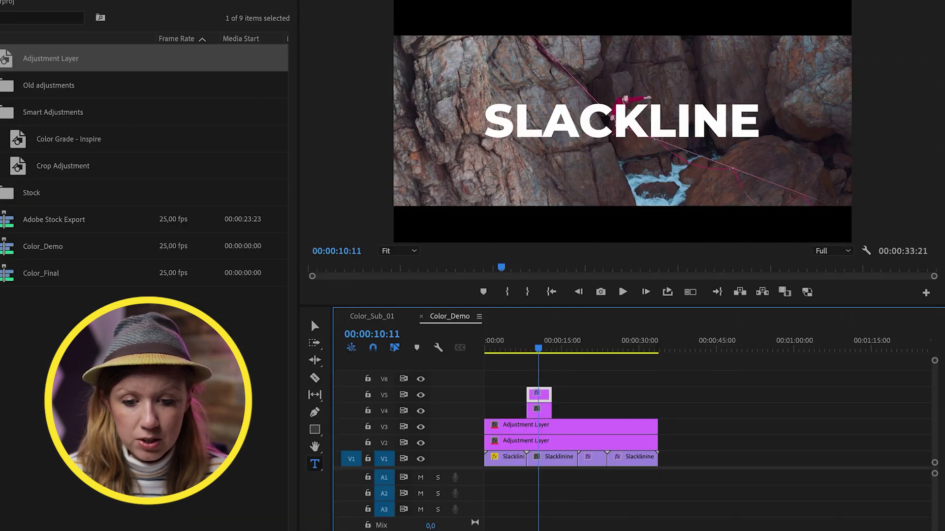
pyautogui.press('=')
pyautogui.press('=')
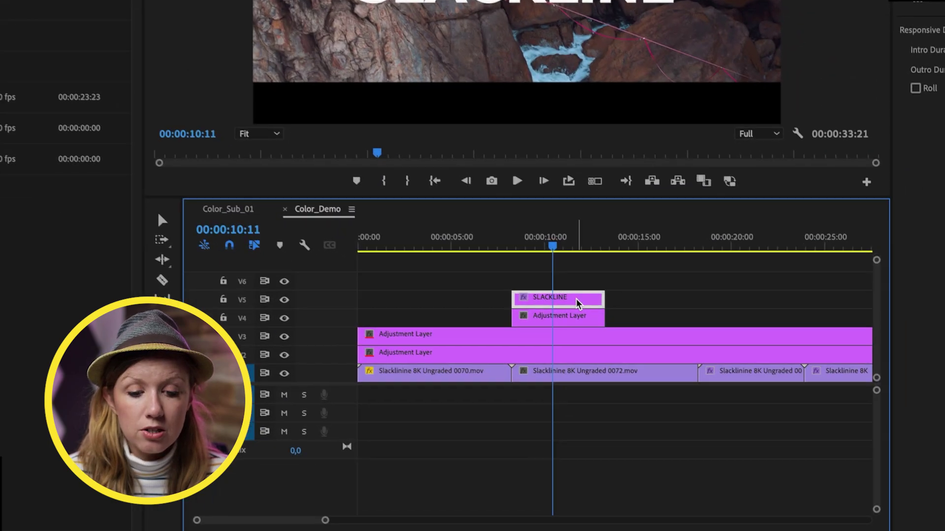
pyautogui.click(551, 323)
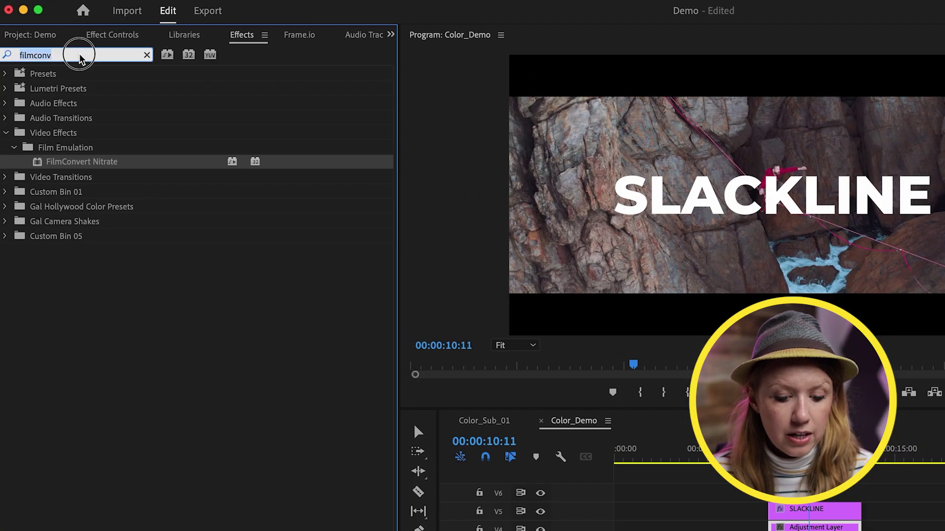
# Step: Apply Gaussian Blur to the adjustment layer under the title and move a full-length adjustment layer to the top track
pyautogui.write('gaussian')
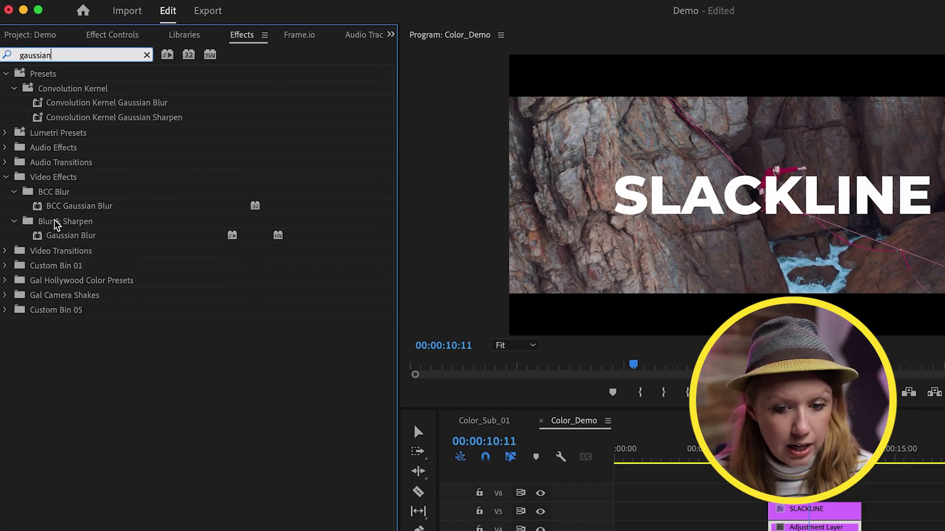
pyautogui.click(39, 240)
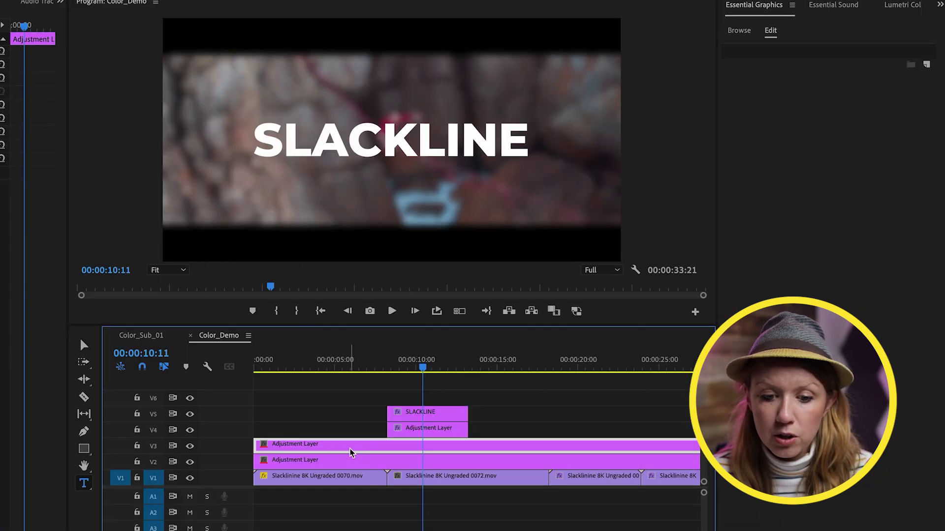
pyautogui.moveTo(351, 452); pyautogui.dragTo(465, 441)
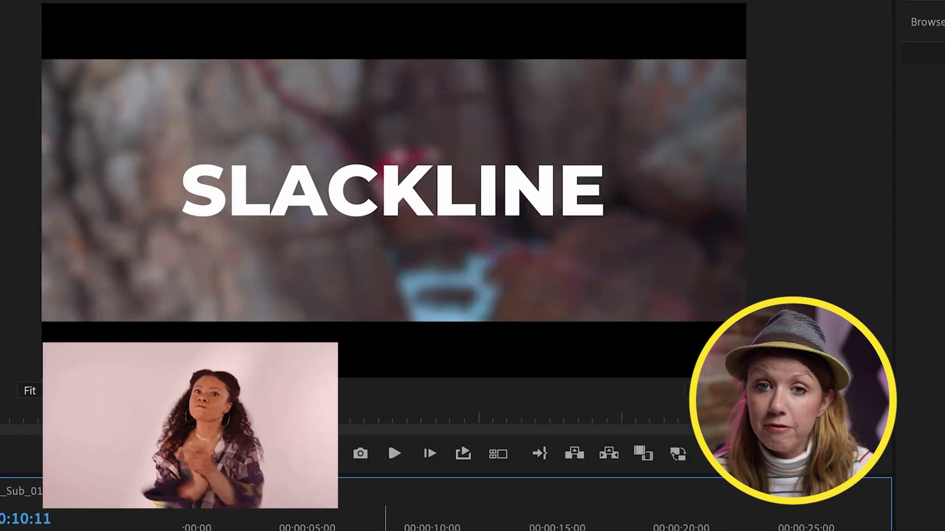
pyautogui.moveTo(414, 365)
pyautogui.mouseDown()
pyautogui.moveTo(401, 365)
pyautogui.moveTo(414, 368)
pyautogui.mouseUp()
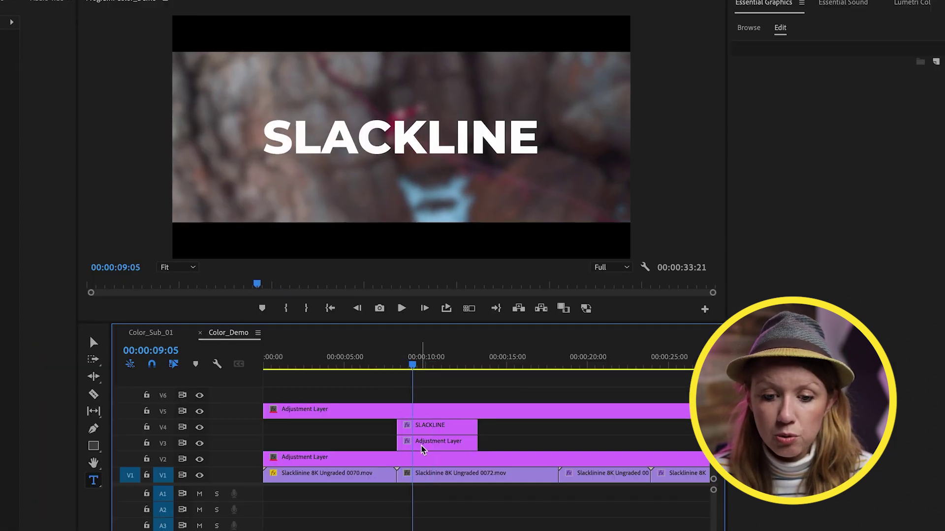
# Step: Keyframe Blurriness from 0 at the adjustment layer's start up to 155, then play back the ramp
pyautogui.click(422, 449)
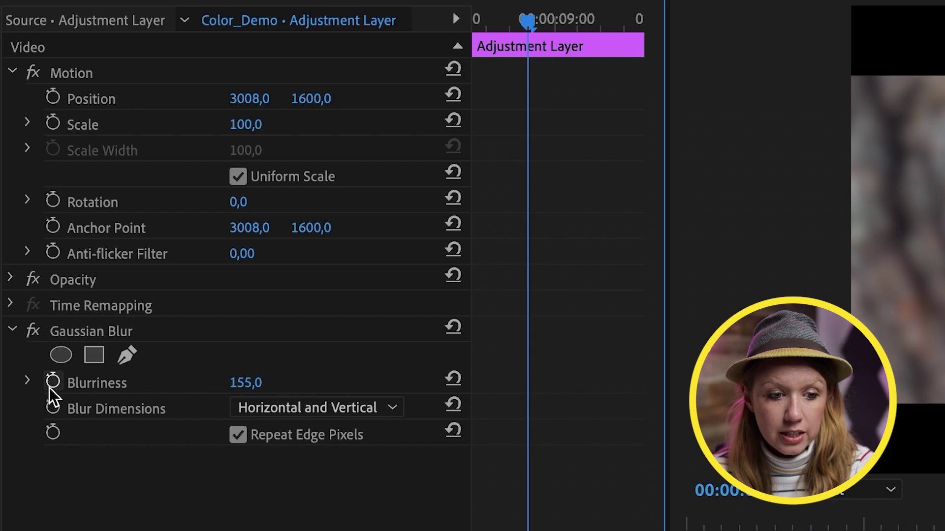
pyautogui.click(52, 383)
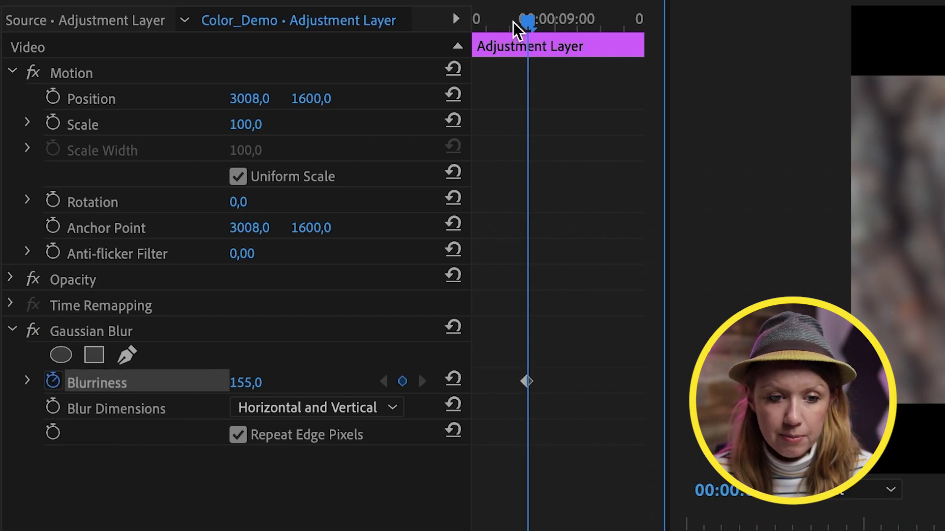
pyautogui.moveTo(512, 21); pyautogui.dragTo(468, 17)
pyautogui.click(245, 383)
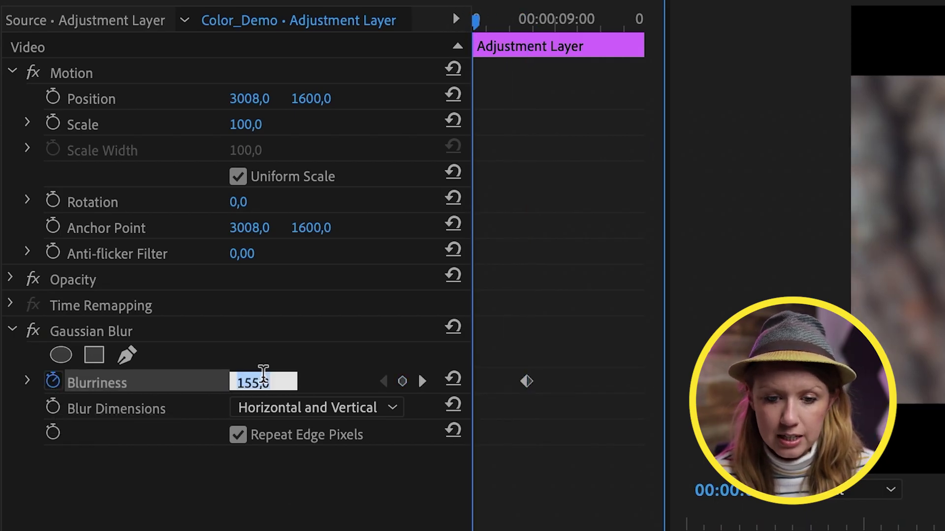
pyautogui.write('0')
pyautogui.press('Return')
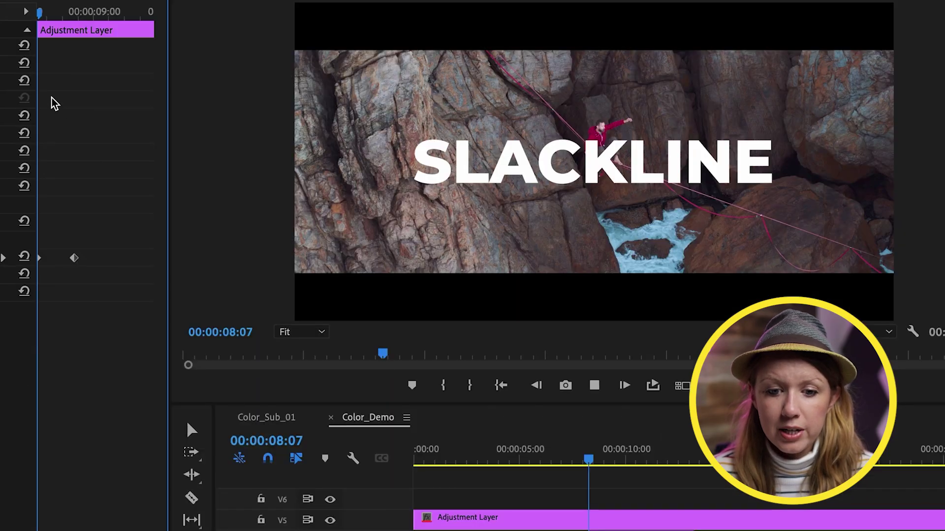
pyautogui.press('space')
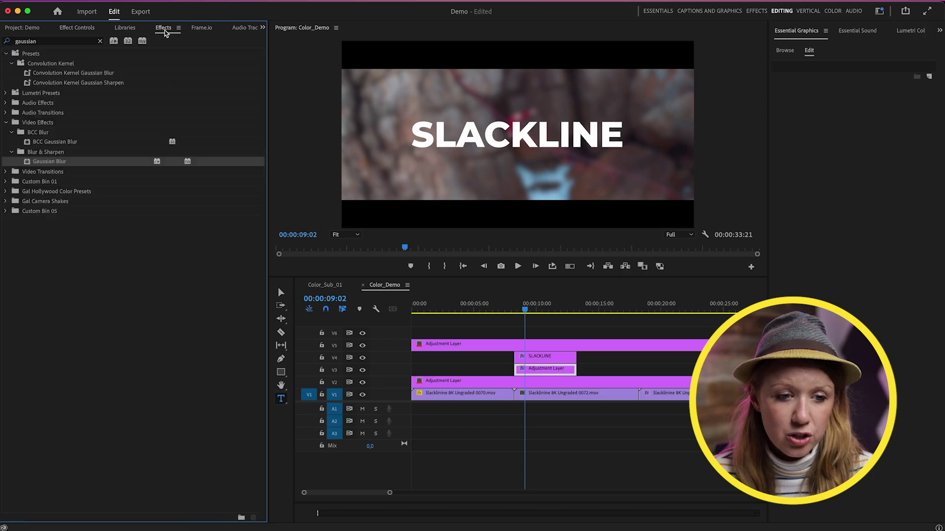
# Step: Apply the Fi: Text Animator transition, found by searching 'text anim', to the SLACKLINE title's start
pyautogui.doubleClick(44, 43)
pyautogui.write('text anim')
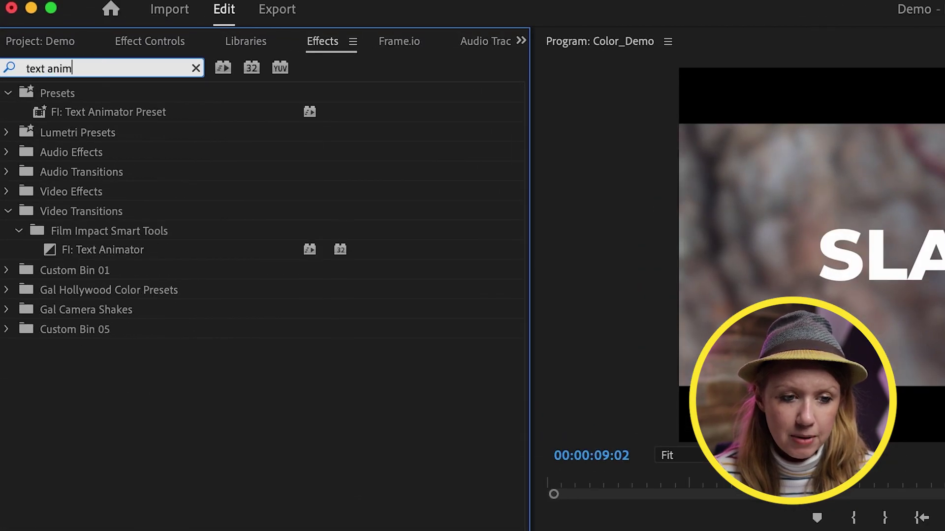
pyautogui.click(97, 254)
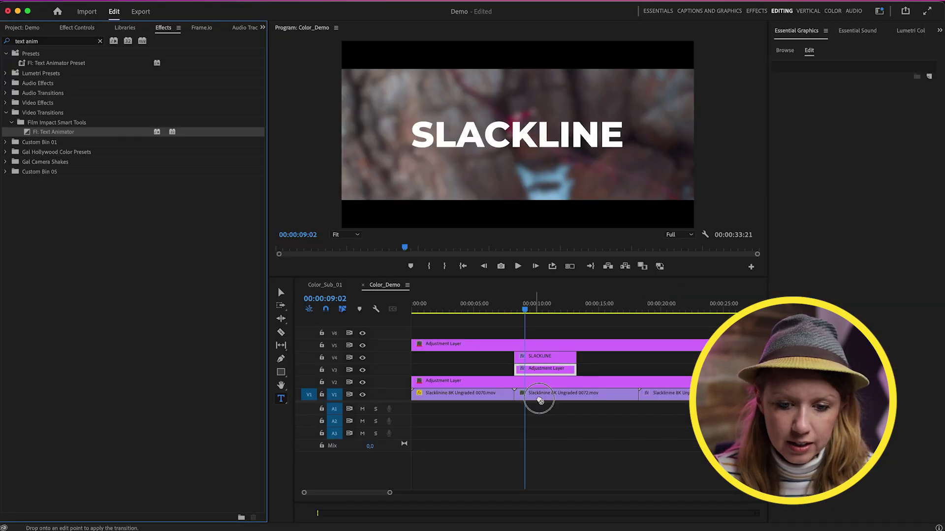
pyautogui.moveTo(524, 319)
pyautogui.mouseDown()
pyautogui.moveTo(523, 310)
pyautogui.moveTo(517, 330)
pyautogui.mouseUp()
# Step: Preview the title animation, then add a Blurriness keyframe holding 155 at 12:05
pyautogui.press('space')
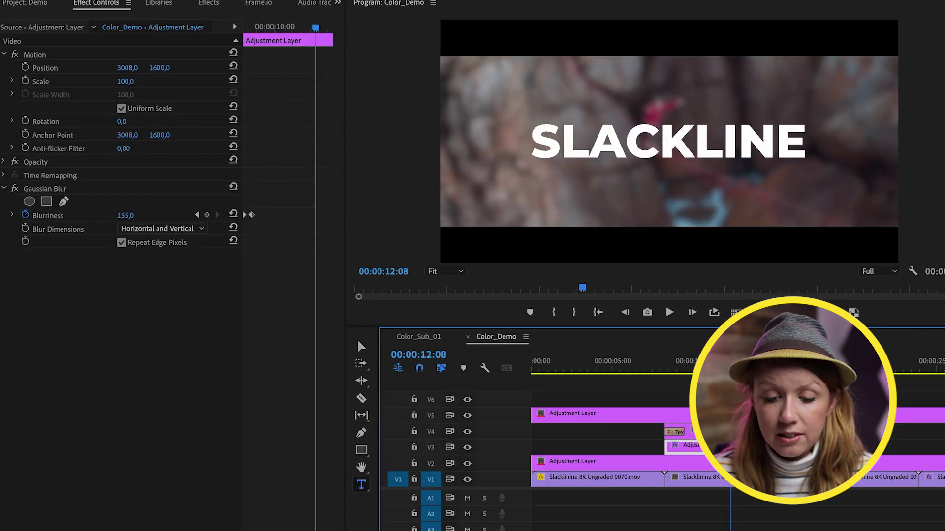
pyautogui.press('space')
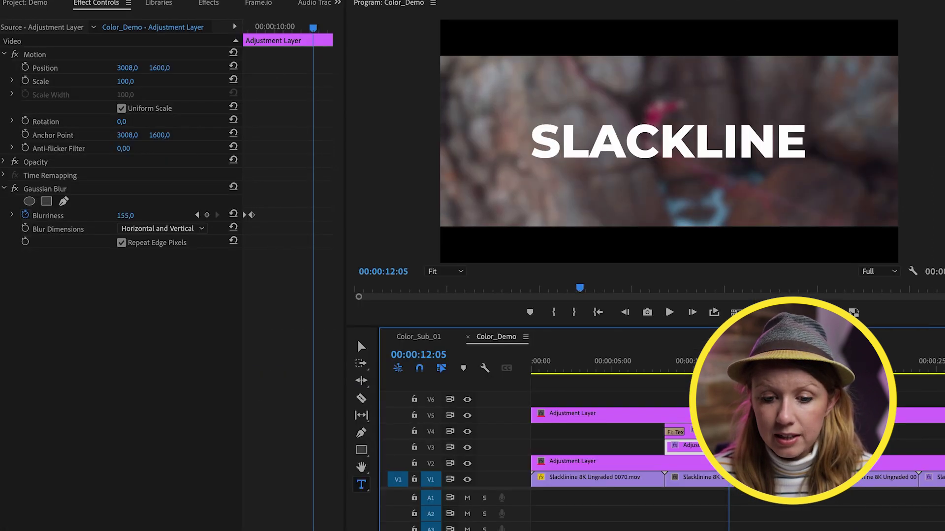
pyautogui.click(207, 216)
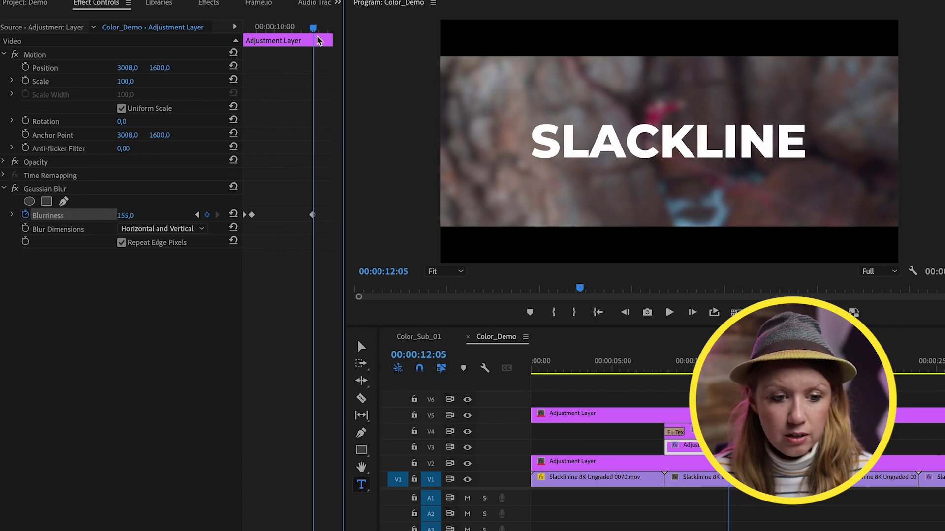
pyautogui.moveTo(319, 41); pyautogui.dragTo(331, 38)
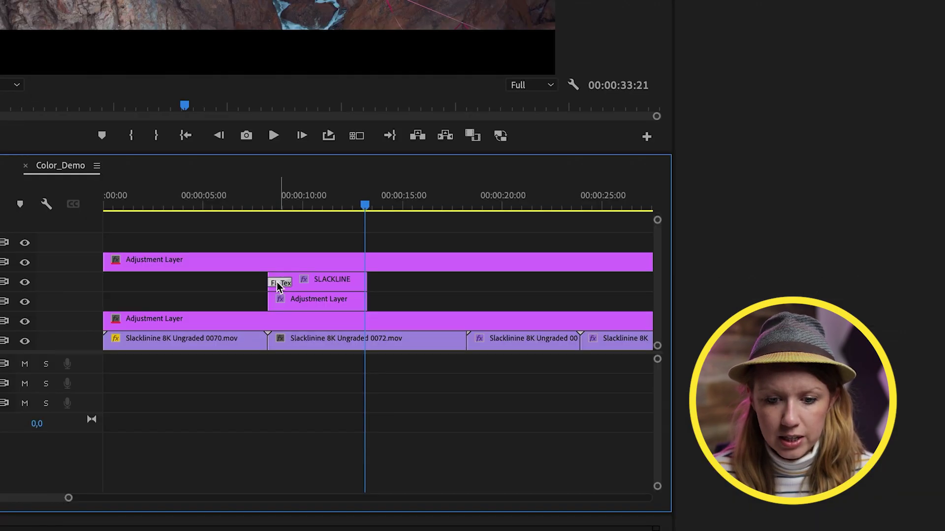